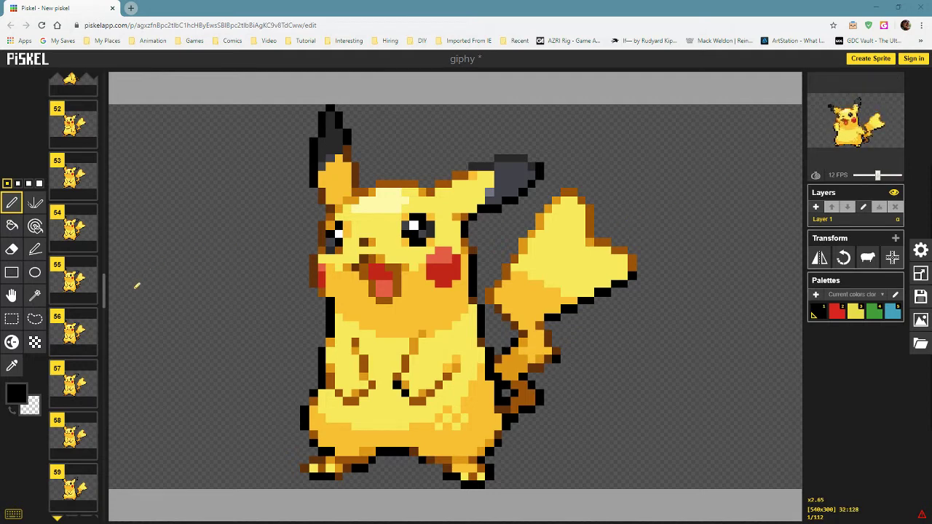
Scroll the frame list from frame 52 back up to frames 1–9.
scroll(93, 304, up, 3)
scroll(93, 304, up, 5)
scroll(93, 304, up, 4)
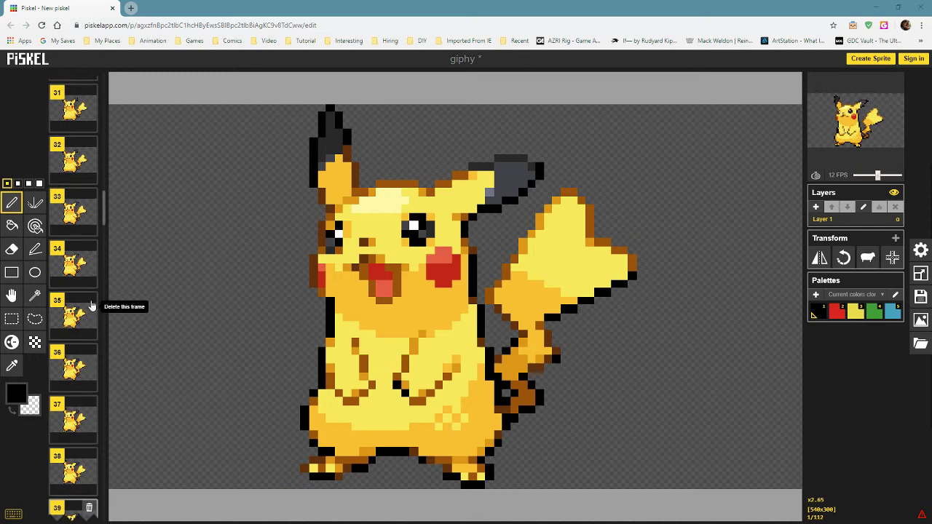
scroll(92, 304, up, 5)
scroll(92, 306, up, 4)
scroll(93, 306, up, 5)
scroll(93, 306, up, 4)
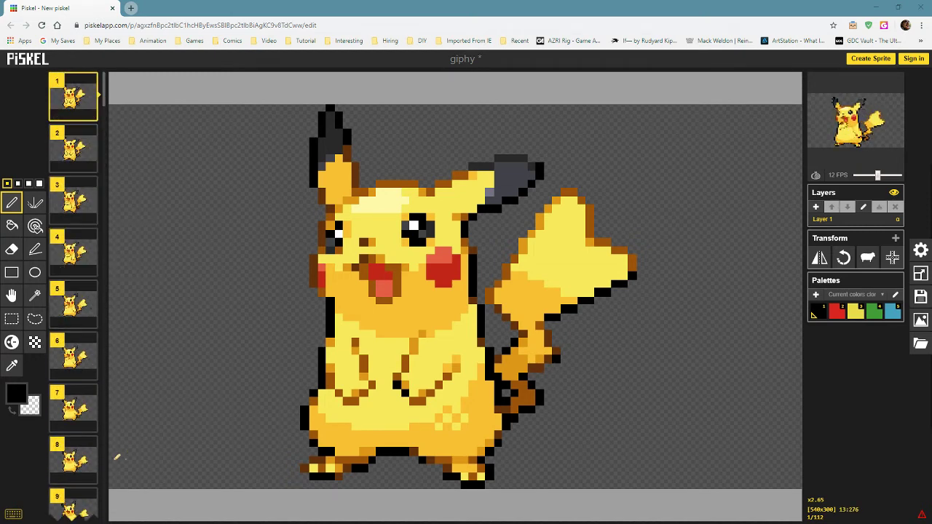
mouse_move(72, 200)
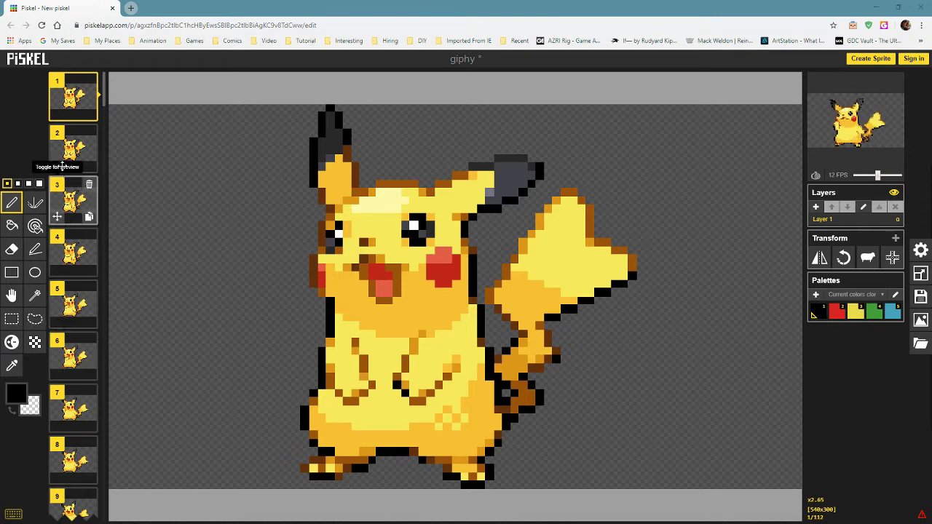
Flick between frames 1 and 2 to compare them on the canvas.
click(77, 140)
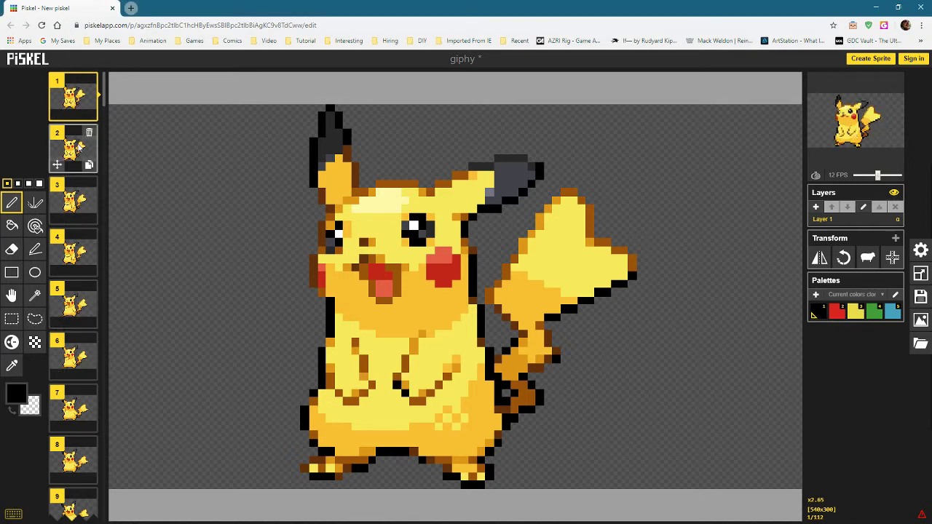
click(75, 104)
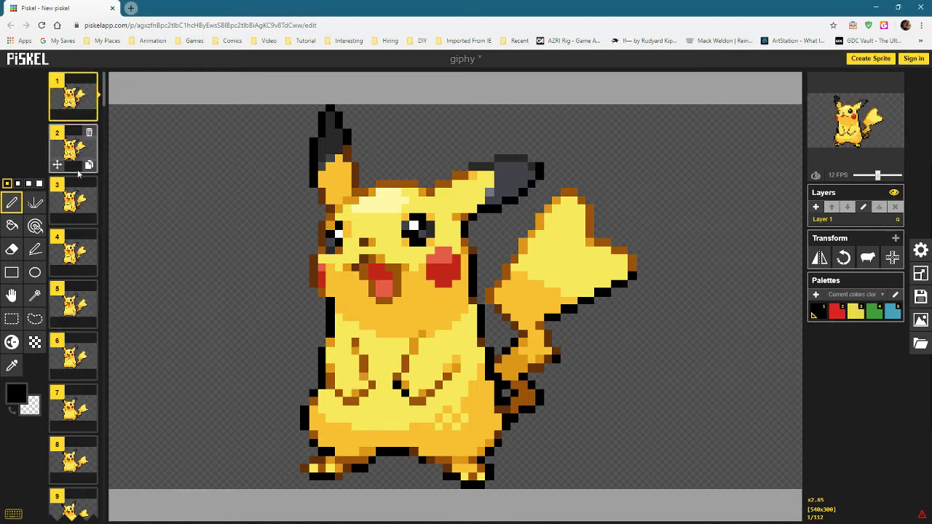
click(76, 141)
click(77, 97)
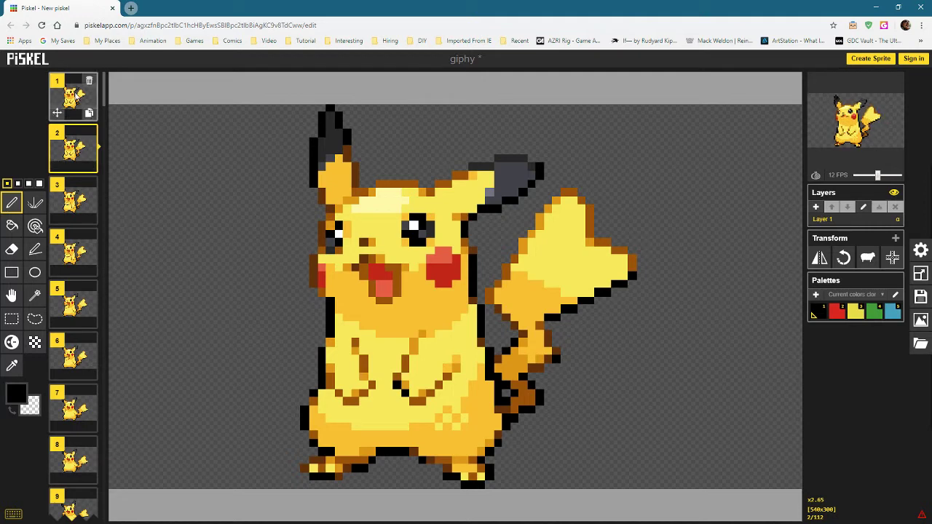
click(75, 147)
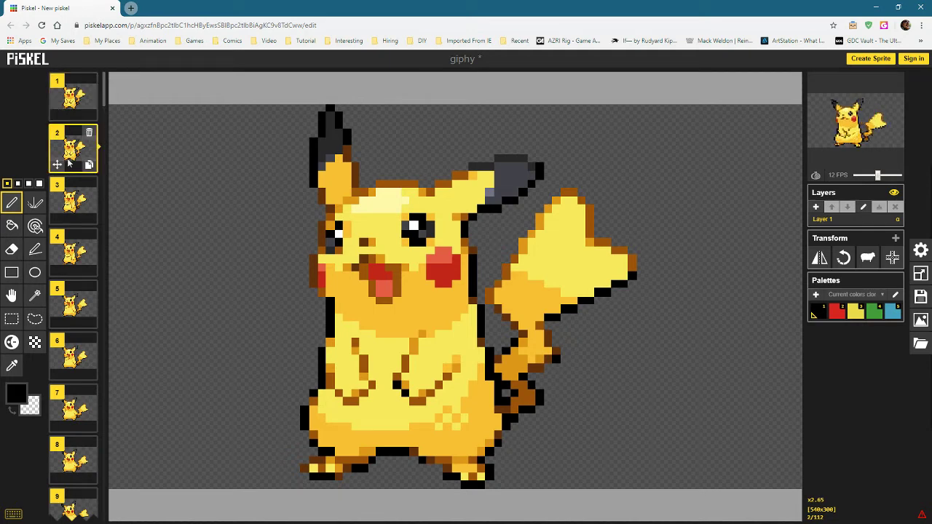
Compare frames 2 and 3, finishing with frame 2 on the canvas.
click(71, 203)
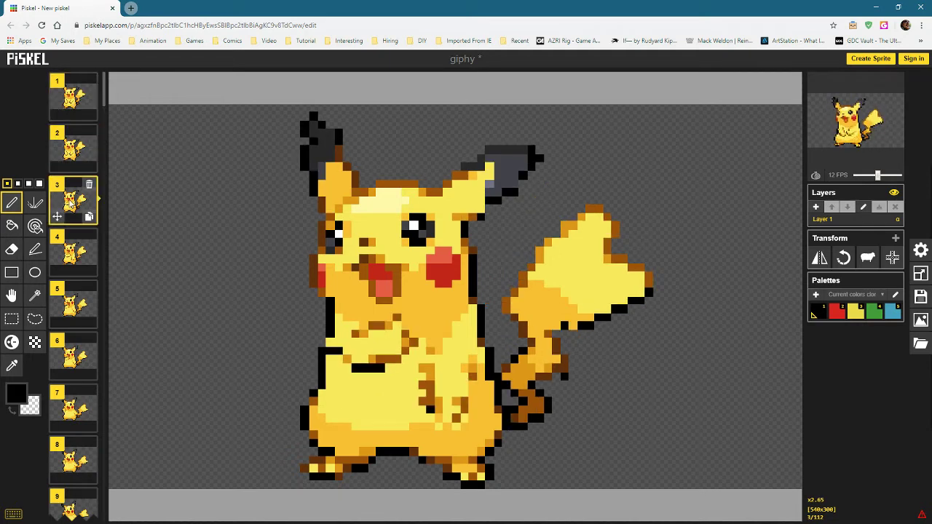
click(71, 156)
click(74, 199)
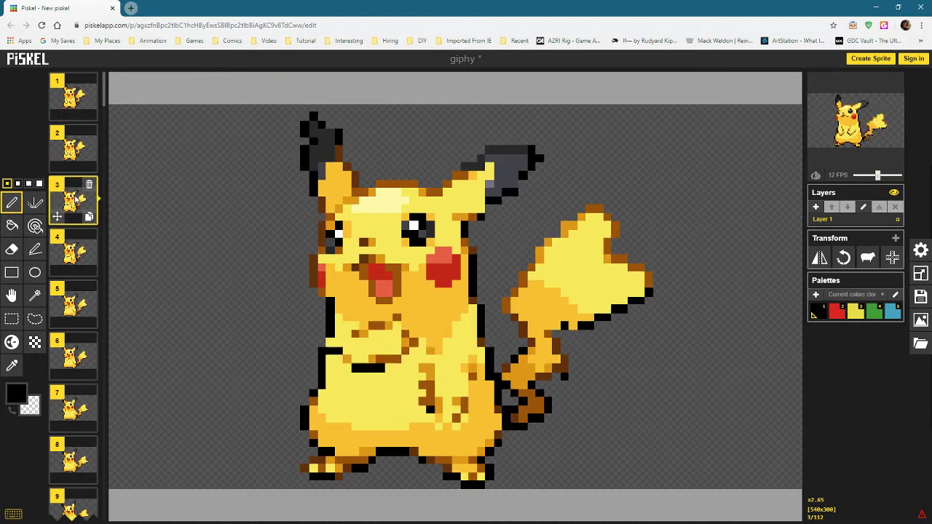
click(72, 157)
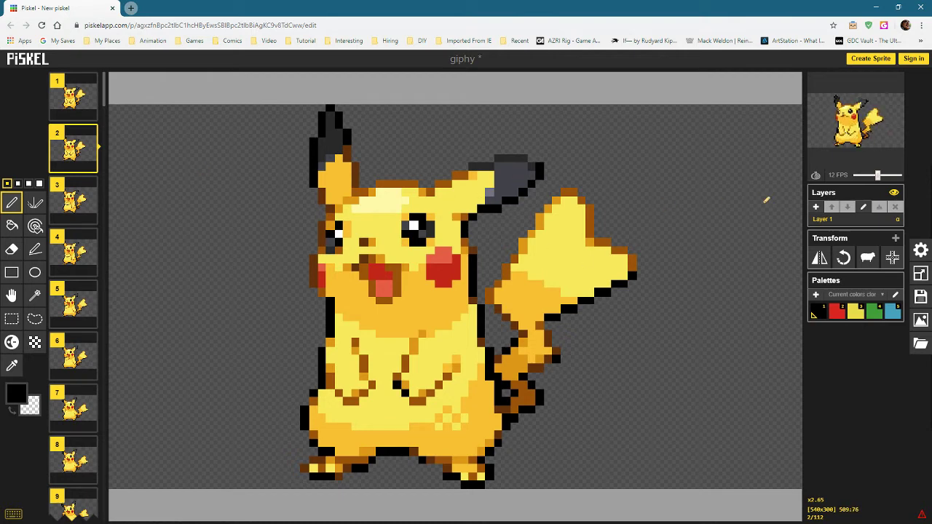
Turn on onion skinning and compare frames 2 and 3 with ghosts overlaid.
click(816, 176)
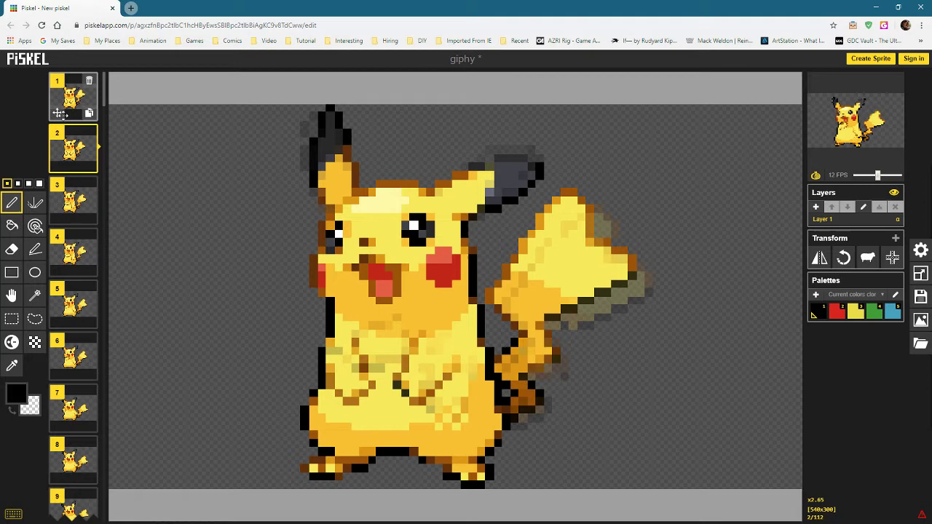
click(75, 200)
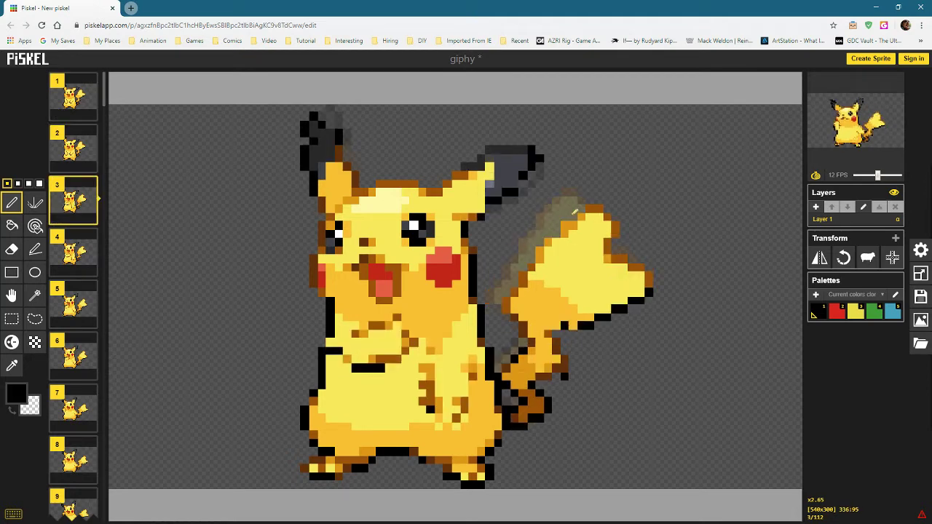
click(71, 151)
click(76, 202)
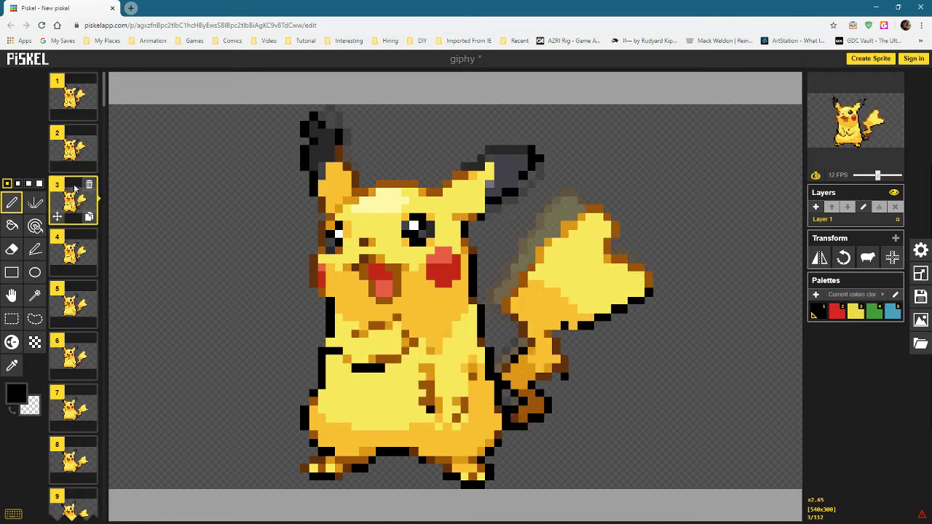
click(73, 149)
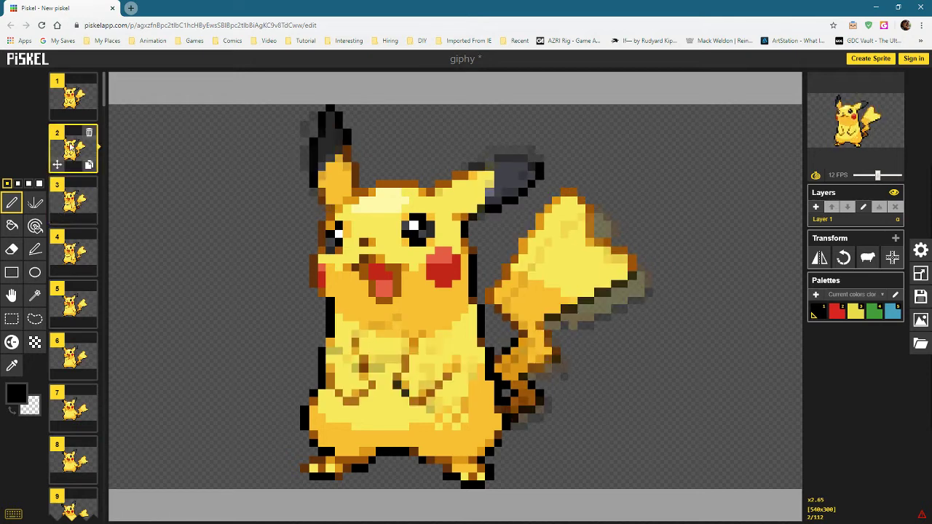
click(75, 203)
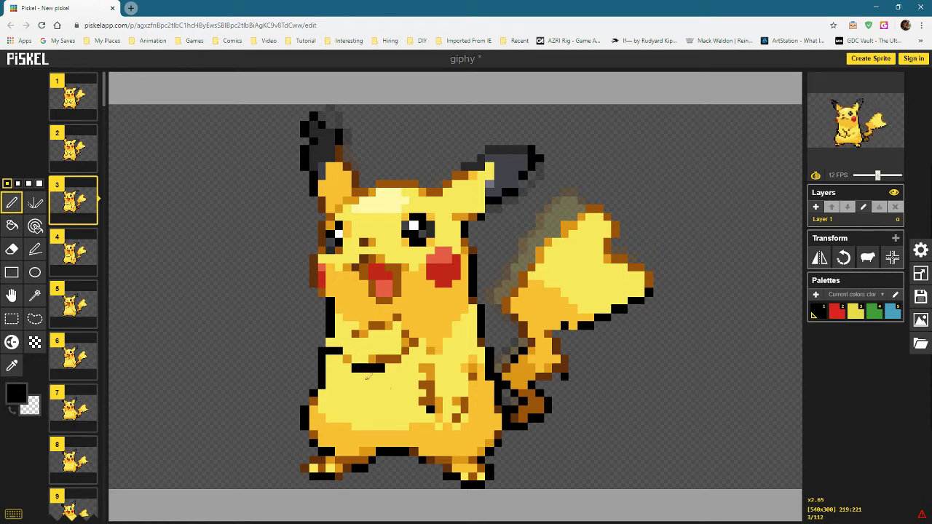
Step through frames 4, 5, 6 and 7 to frame 8.
click(73, 251)
click(73, 298)
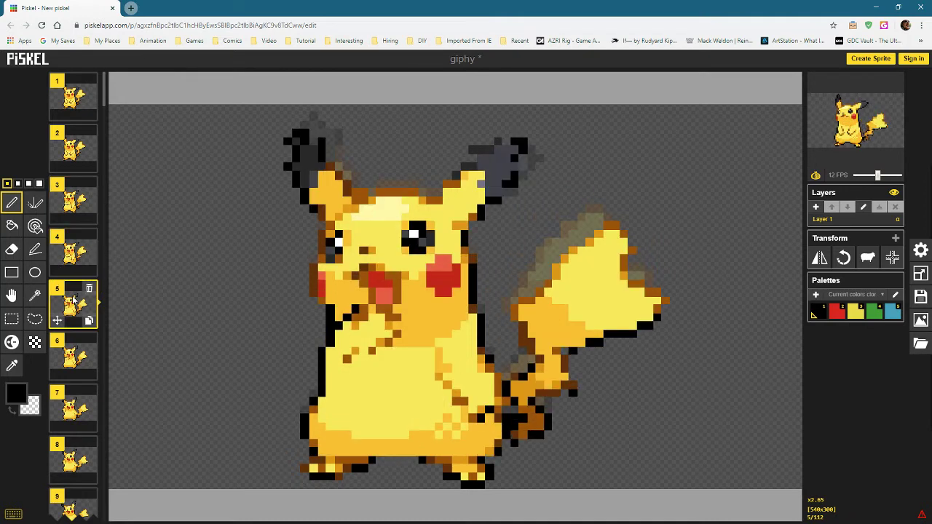
click(71, 355)
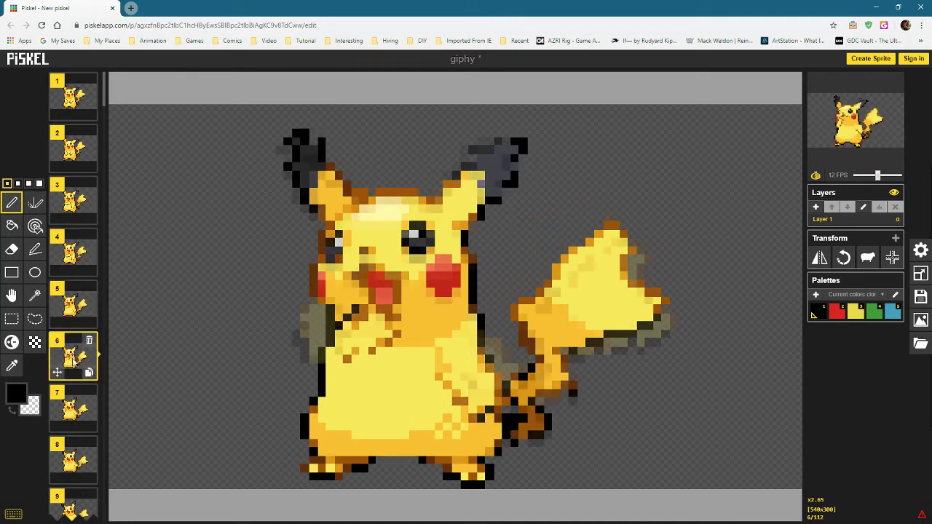
click(72, 409)
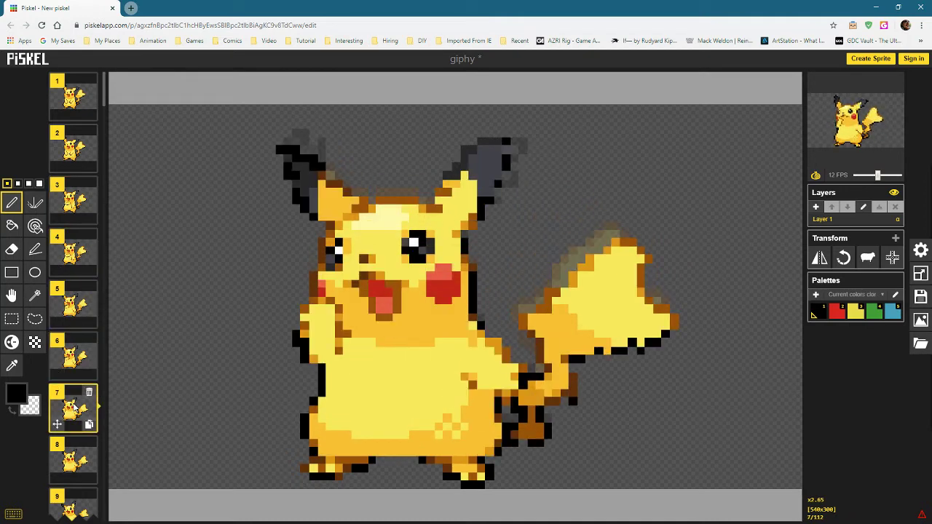
click(77, 459)
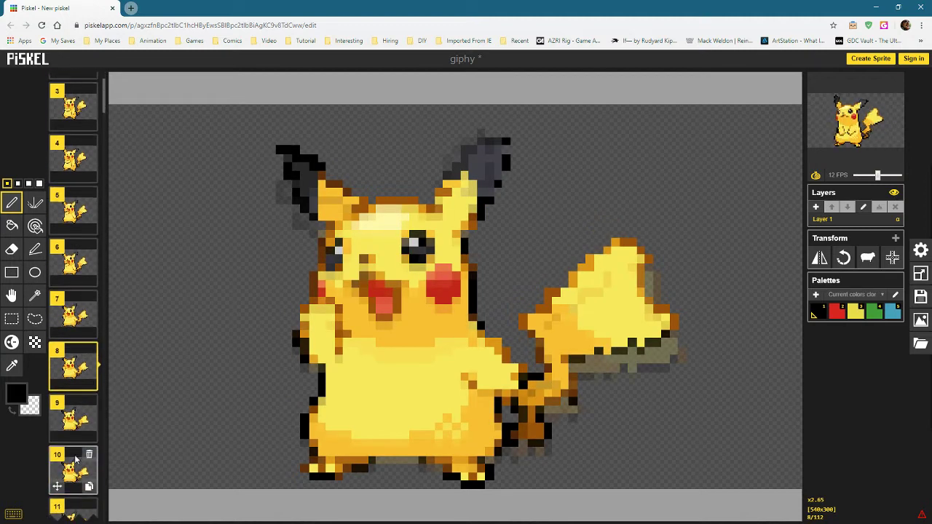
mouse_move(73, 200)
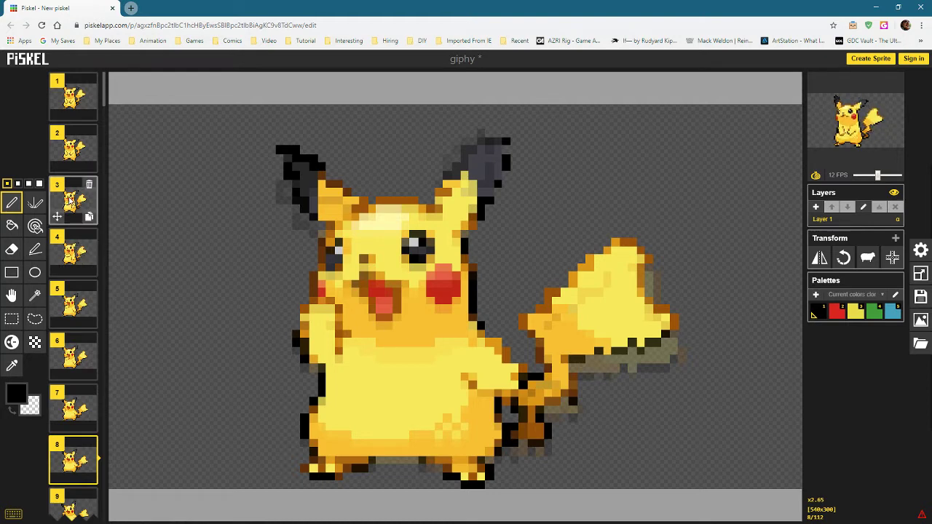
Duplicate frame 3, delete the new frame 4, and drag frame 3 back into place.
click(70, 200)
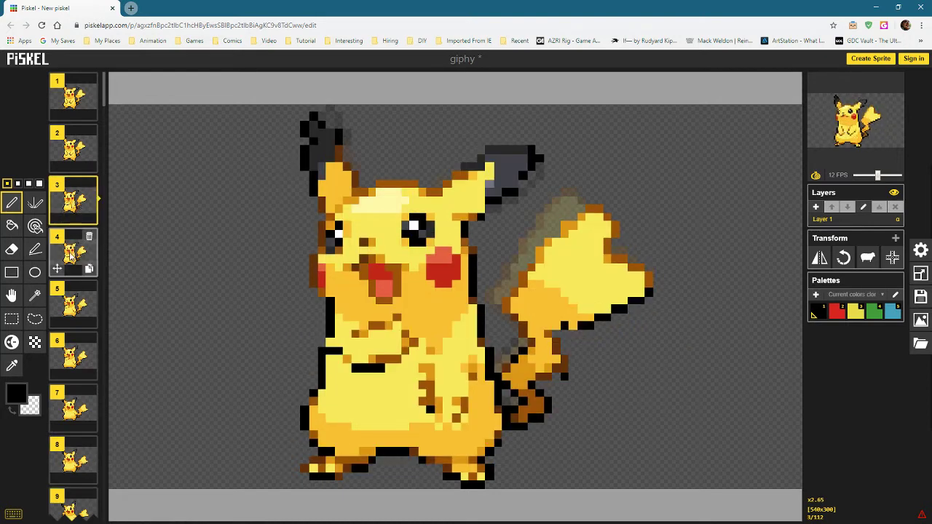
click(73, 255)
click(75, 203)
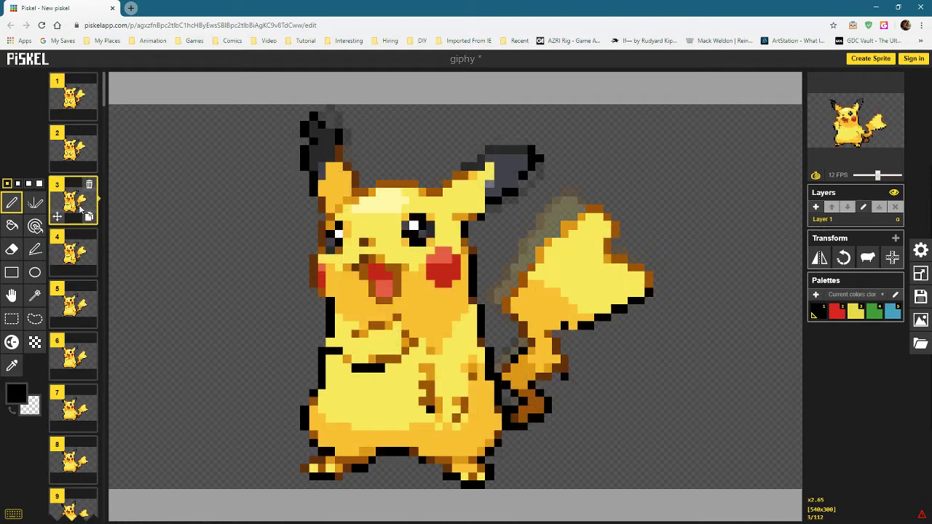
click(89, 217)
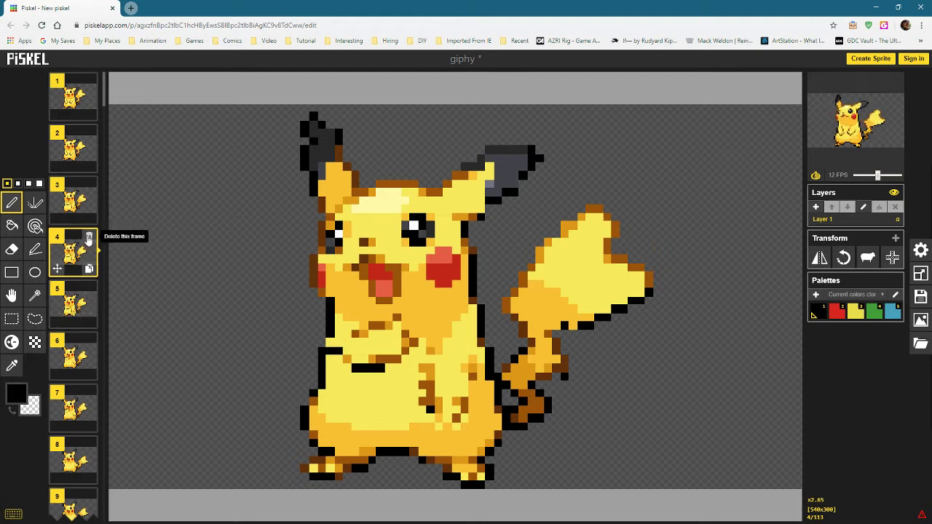
click(88, 237)
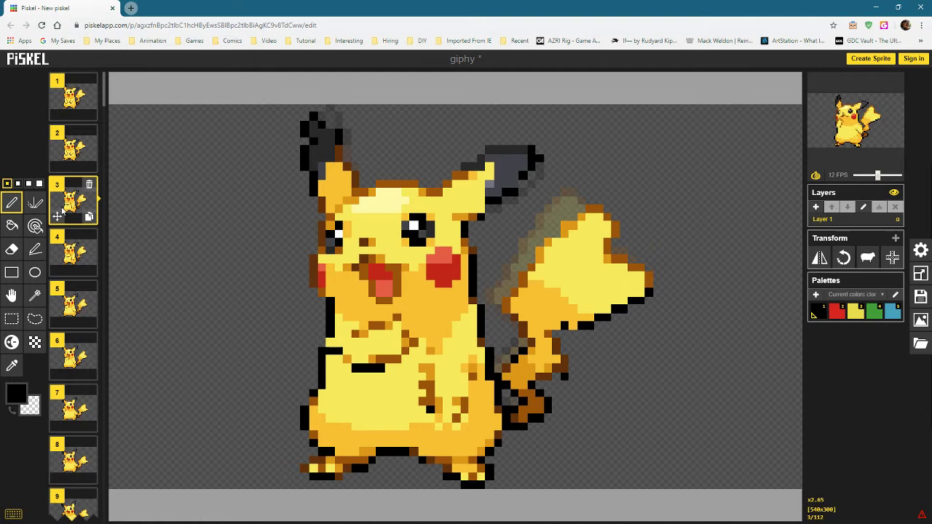
drag(56, 217, 68, 217)
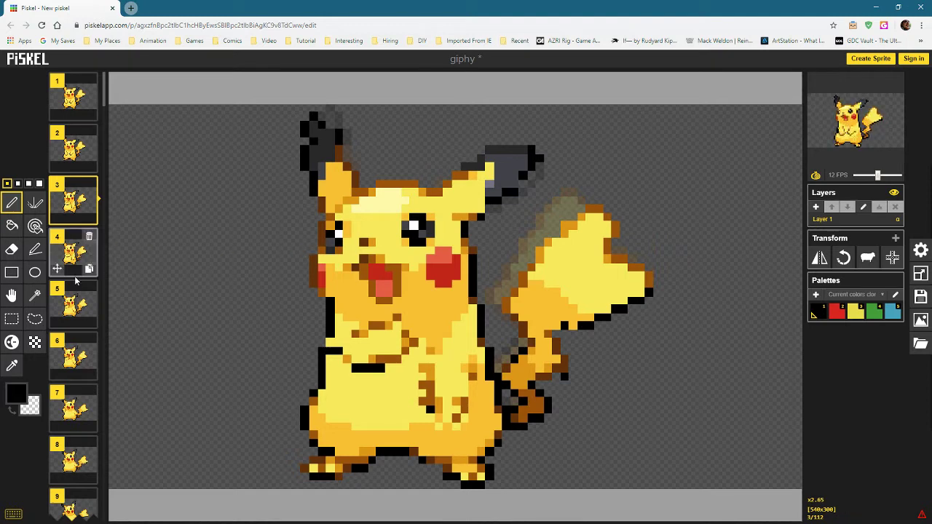
Scroll down the frame list, viewing frames 25, 34, 41 and 48.
scroll(75, 279, down, 3)
scroll(75, 279, down, 3)
scroll(76, 279, down, 3)
scroll(75, 278, down, 3)
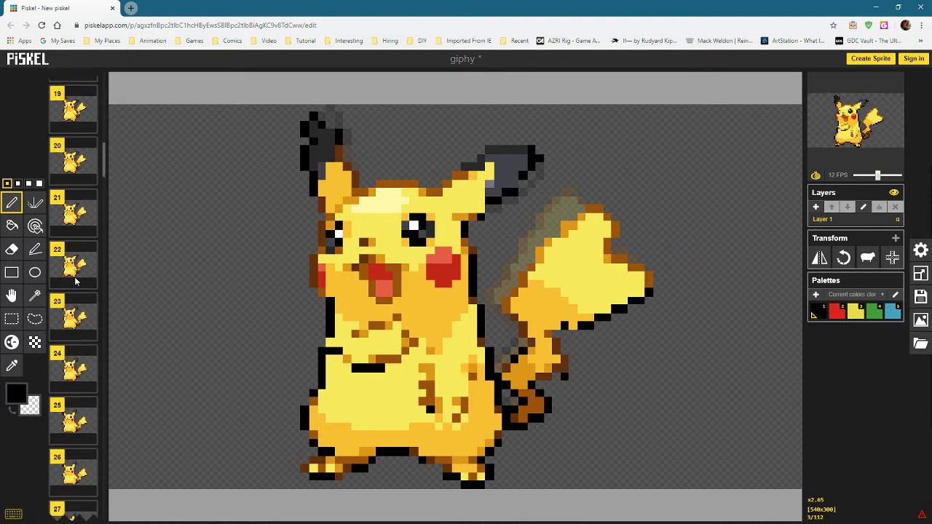
scroll(76, 279, down, 2)
click(76, 278)
scroll(76, 291, down, 4)
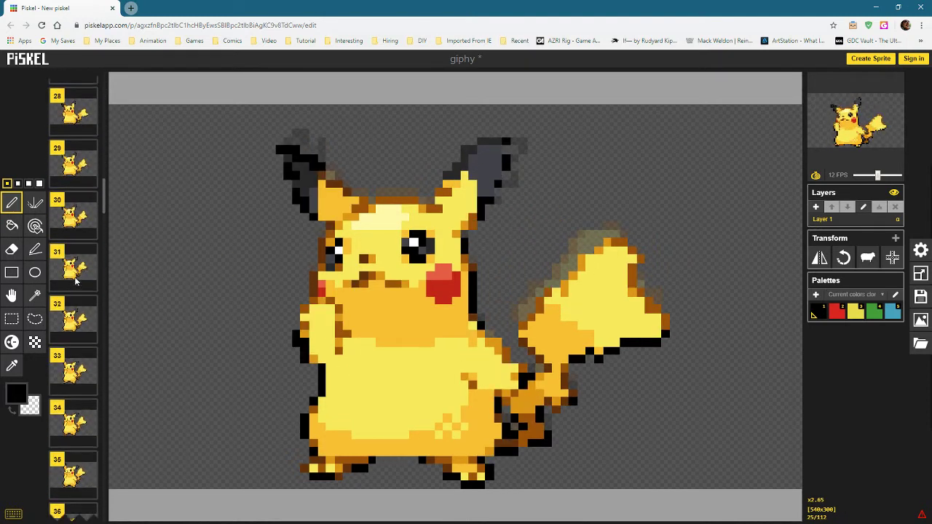
scroll(76, 306, down, 2)
click(75, 306)
scroll(78, 321, down, 3)
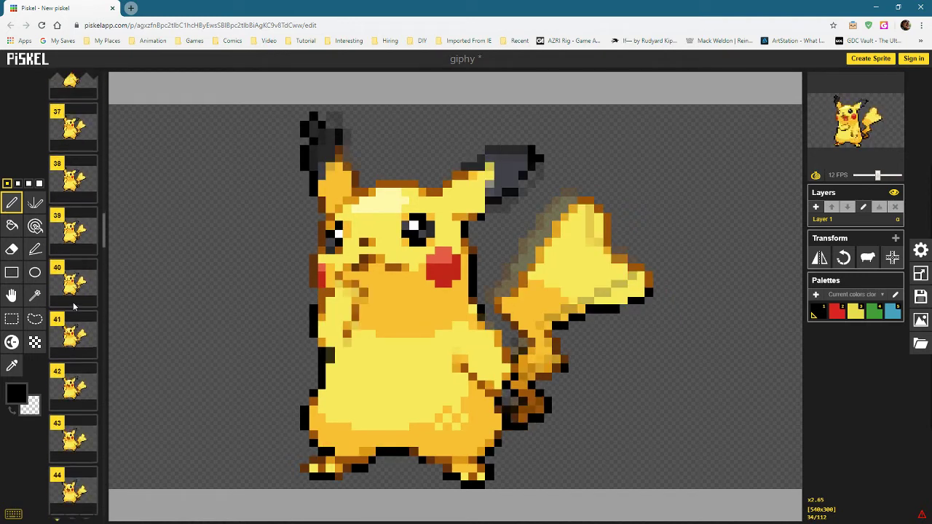
scroll(81, 329, down, 2)
click(75, 329)
scroll(75, 328, down, 2)
scroll(76, 326, down, 2)
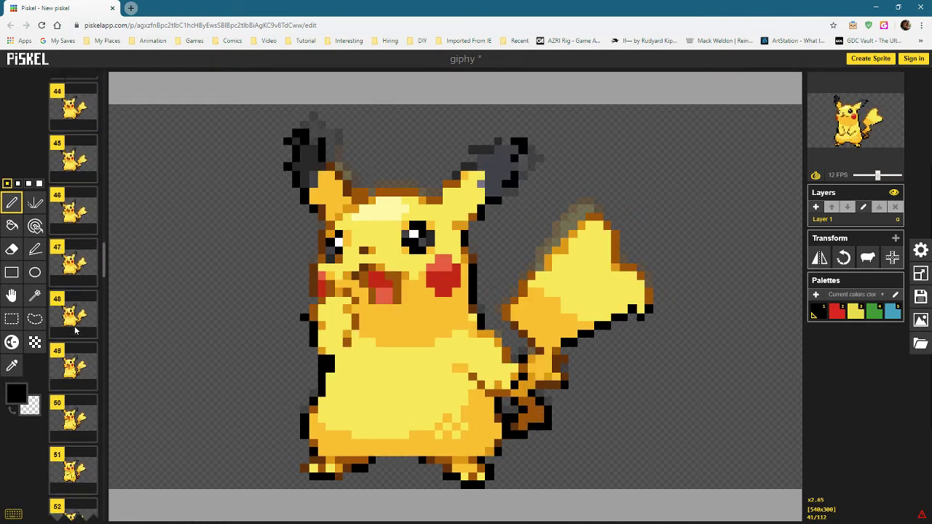
scroll(76, 324, down, 1)
click(75, 311)
scroll(76, 313, down, 4)
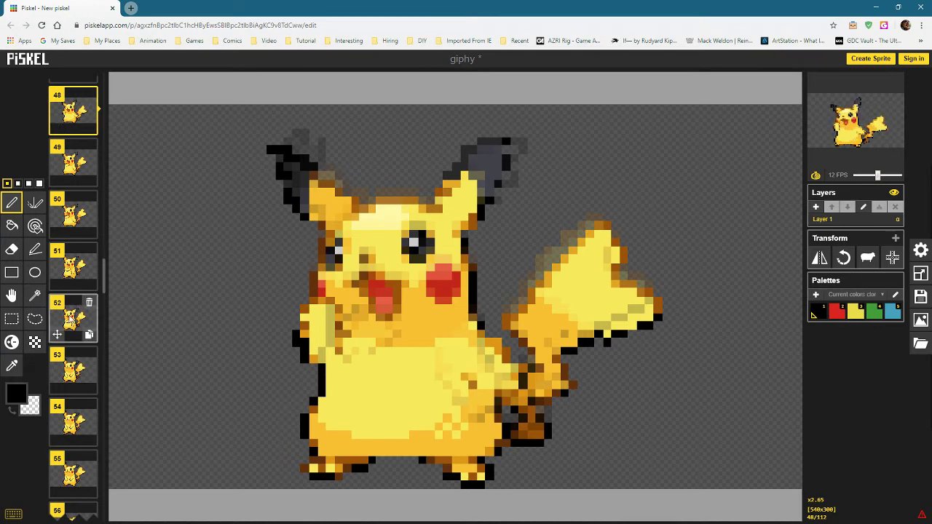
Continue down the frame list to frames 56, 60 and 64.
click(69, 321)
scroll(71, 323, down, 4)
click(73, 331)
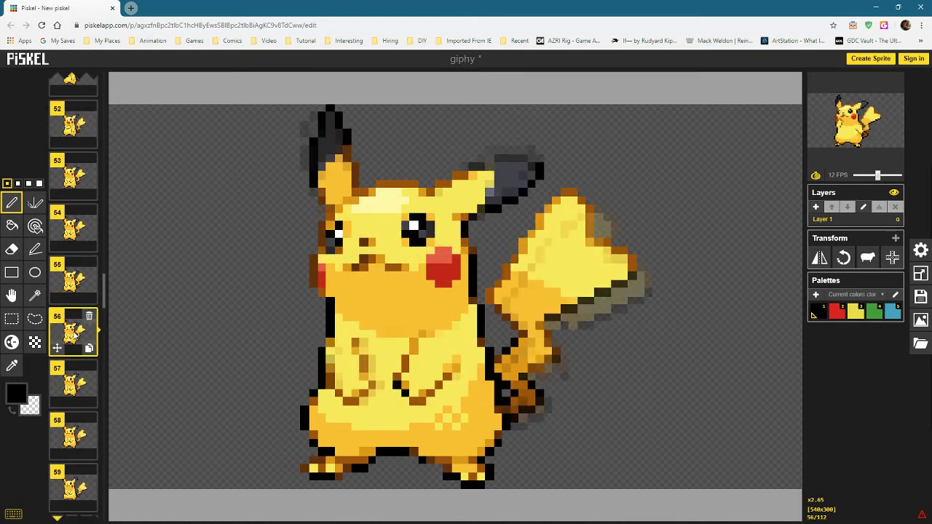
scroll(73, 331, down, 4)
click(76, 342)
scroll(76, 343, down, 4)
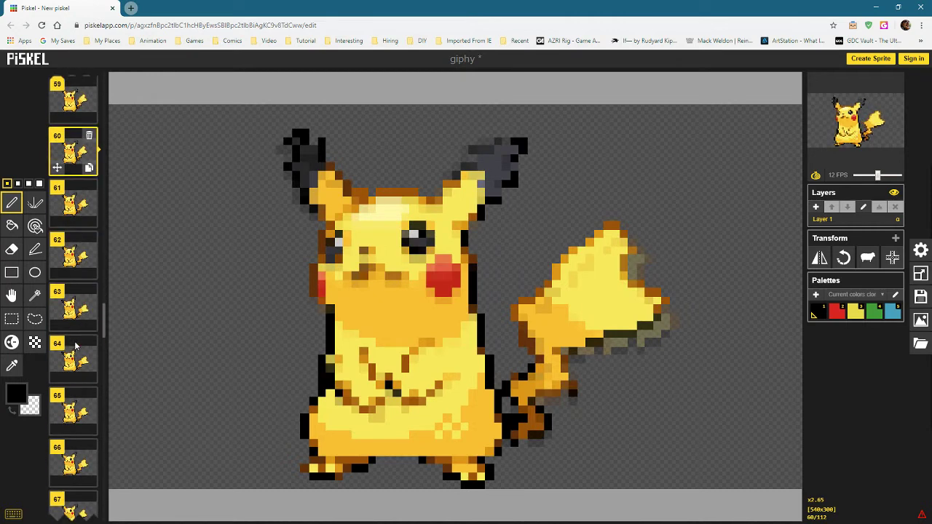
click(75, 346)
scroll(75, 349, down, 4)
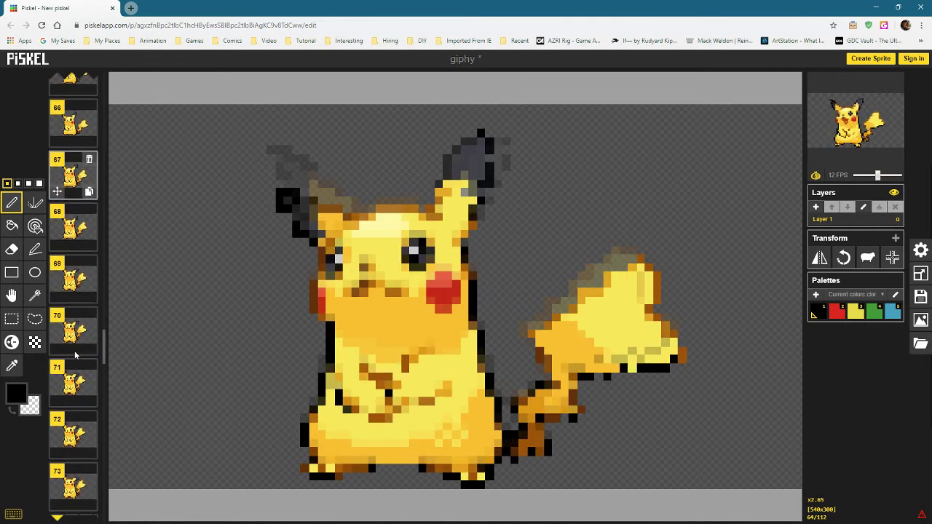
scroll(75, 354, down, 3)
scroll(75, 355, down, 3)
scroll(75, 354, down, 2)
scroll(75, 354, down, 2)
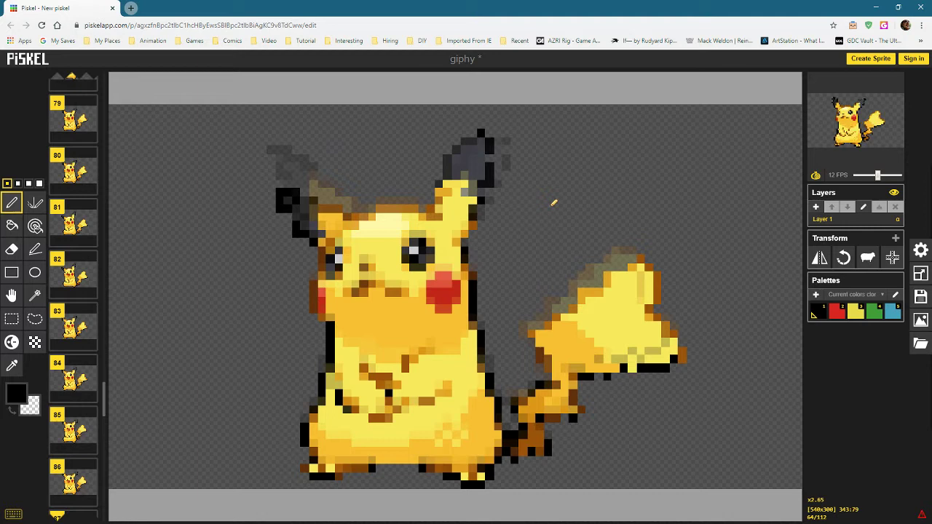
Pick giphy.gif from the Desktop as the image to import.
click(921, 320)
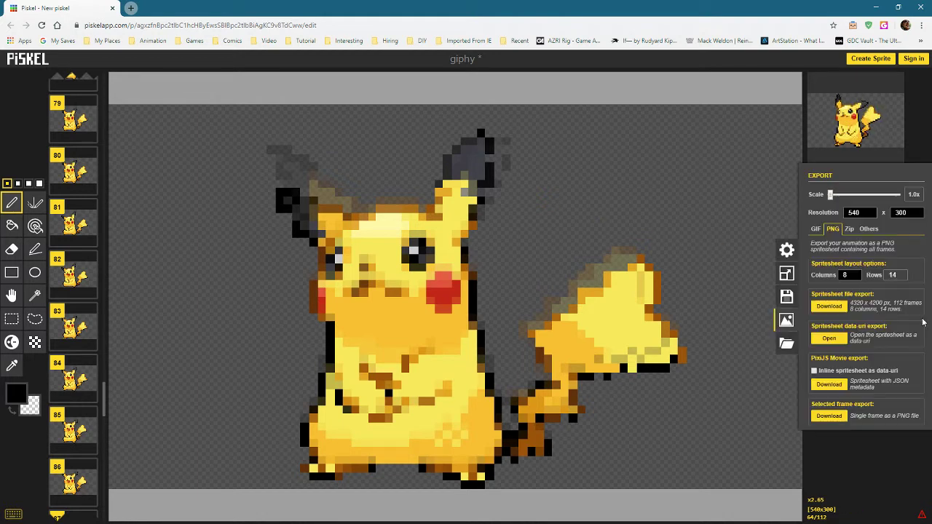
click(702, 203)
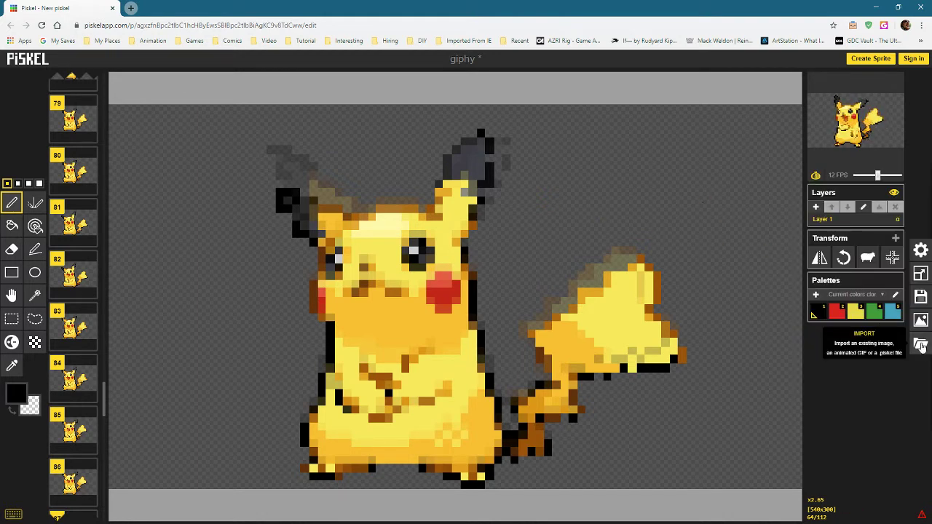
click(921, 345)
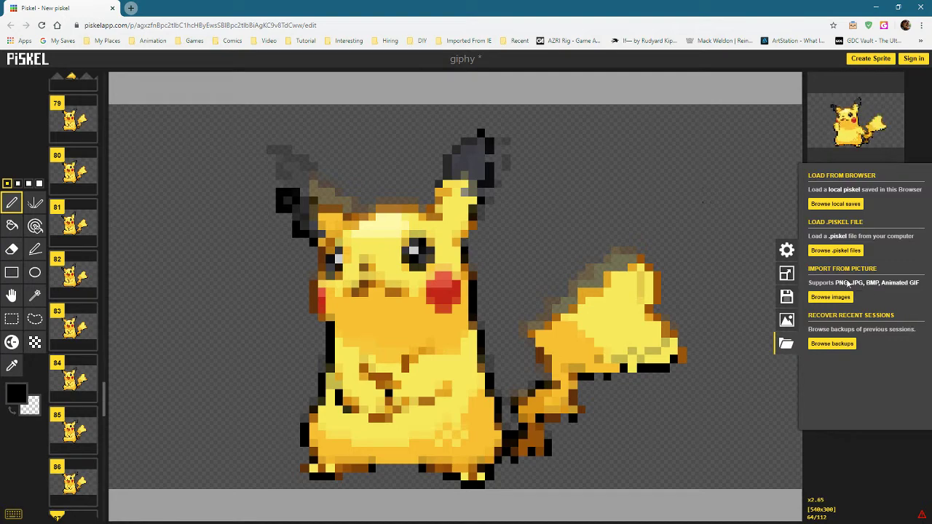
click(830, 297)
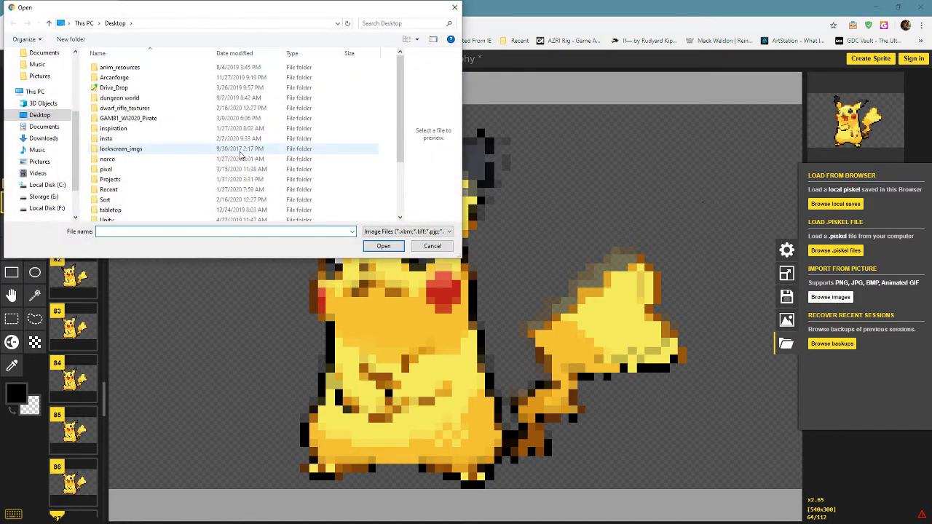
scroll(160, 184, down, 3)
click(106, 165)
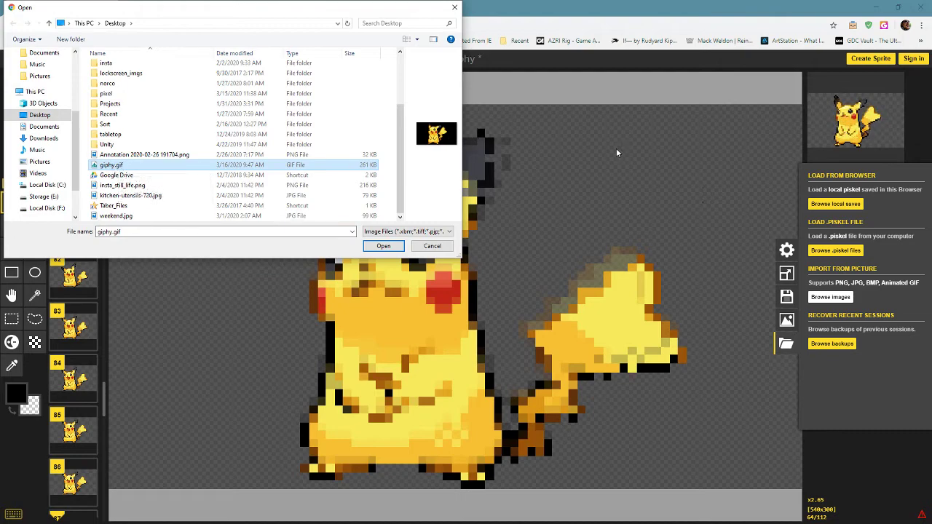
click(385, 248)
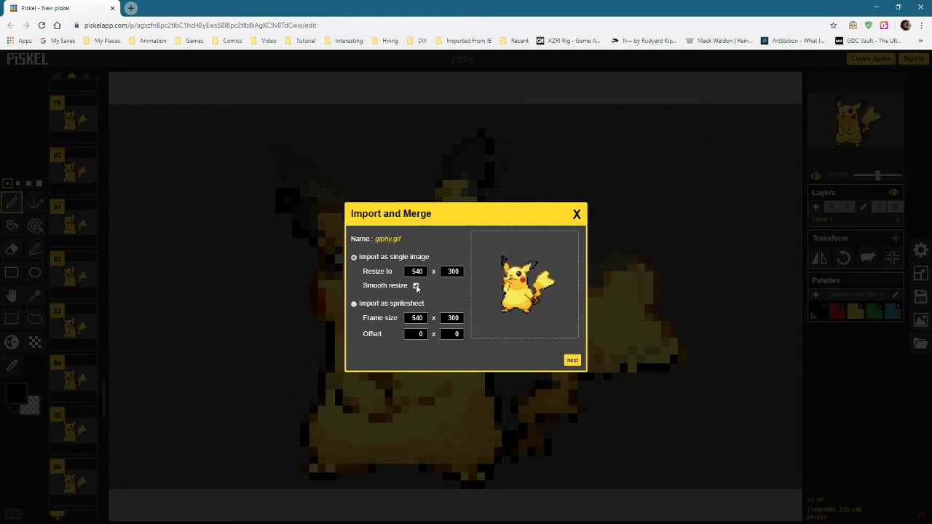
Import giphy.gif as a spritesheet and continue to the combine-or-replace choice.
click(354, 304)
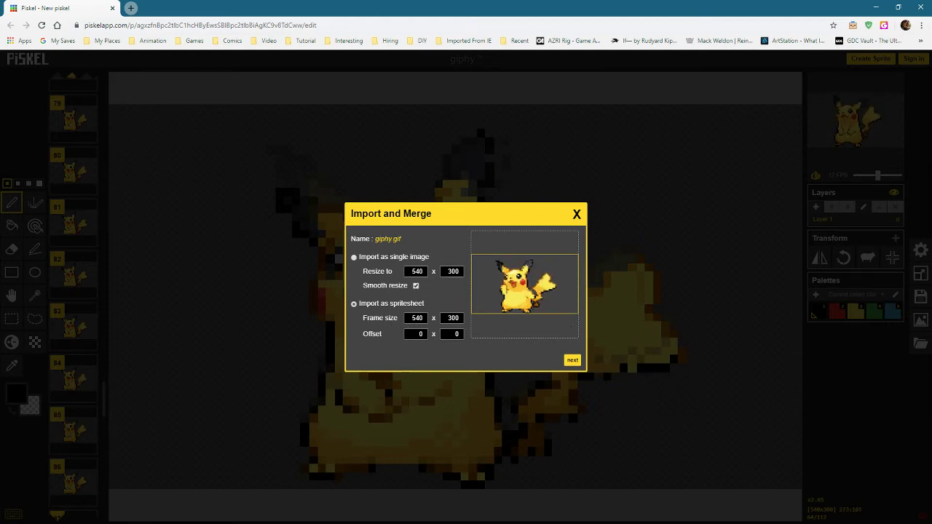
click(573, 361)
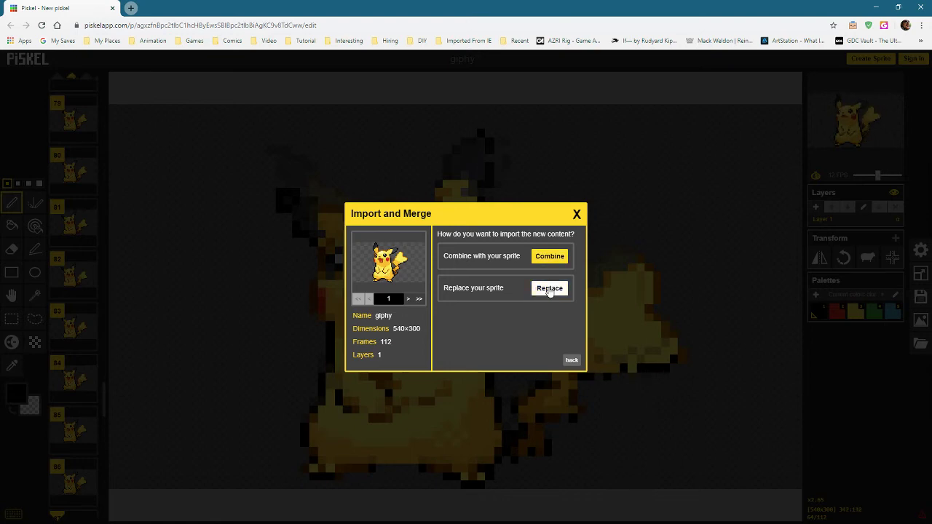
Replace the old sprite with the 112-frame giphy animation and return to frame 1.
click(550, 289)
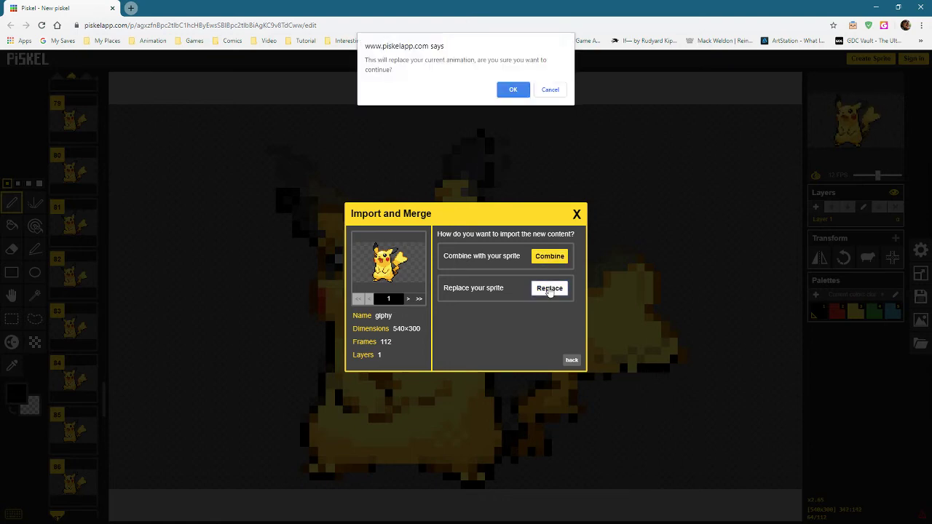
click(516, 89)
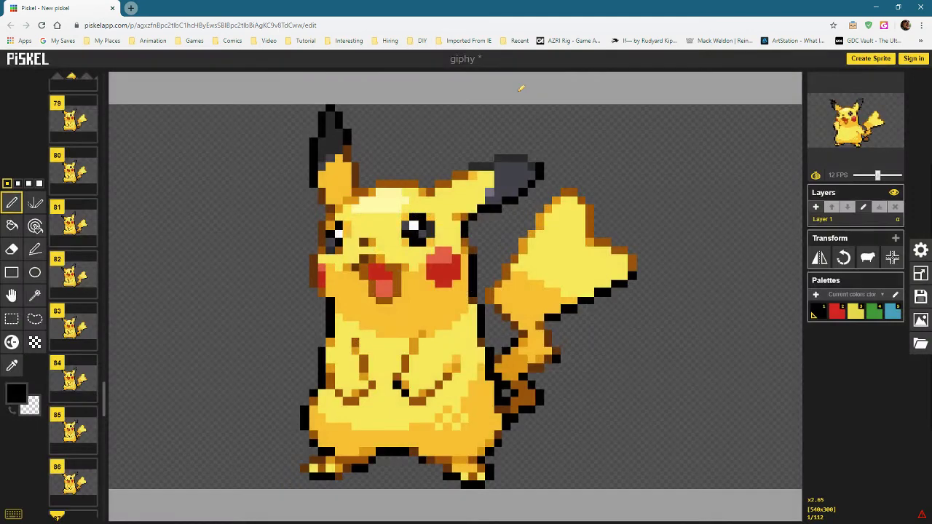
scroll(460, 269, up, 1)
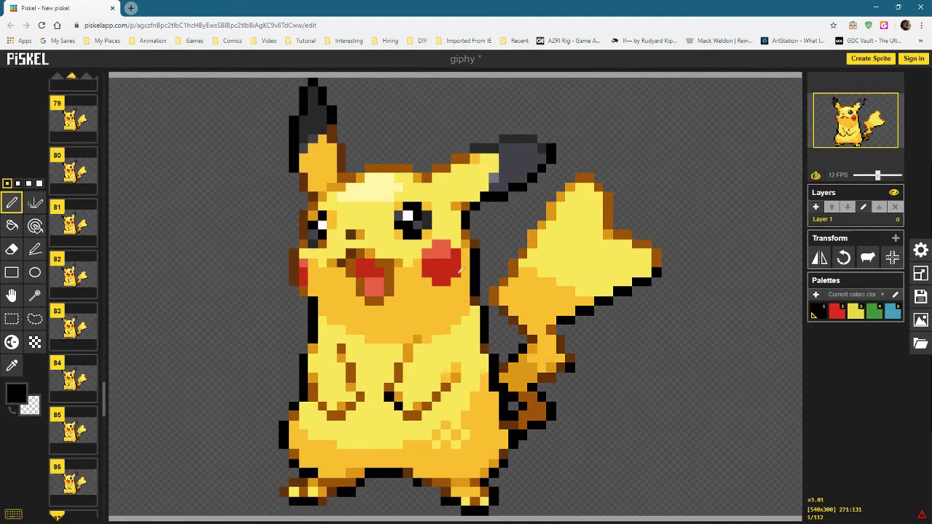
scroll(460, 269, up, 1)
scroll(460, 269, down, 1)
scroll(460, 270, up, 3)
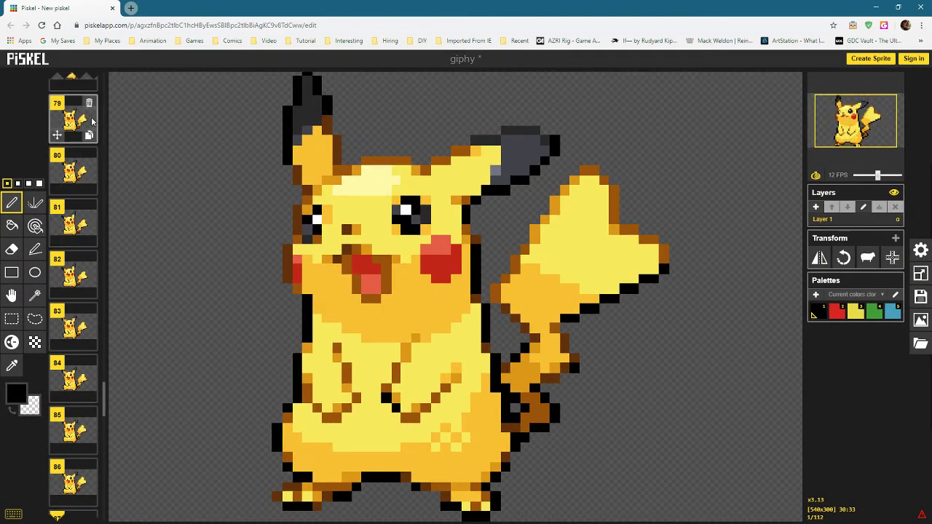
scroll(80, 158, up, 4)
scroll(80, 157, up, 2)
scroll(80, 158, up, 5)
scroll(80, 158, up, 5)
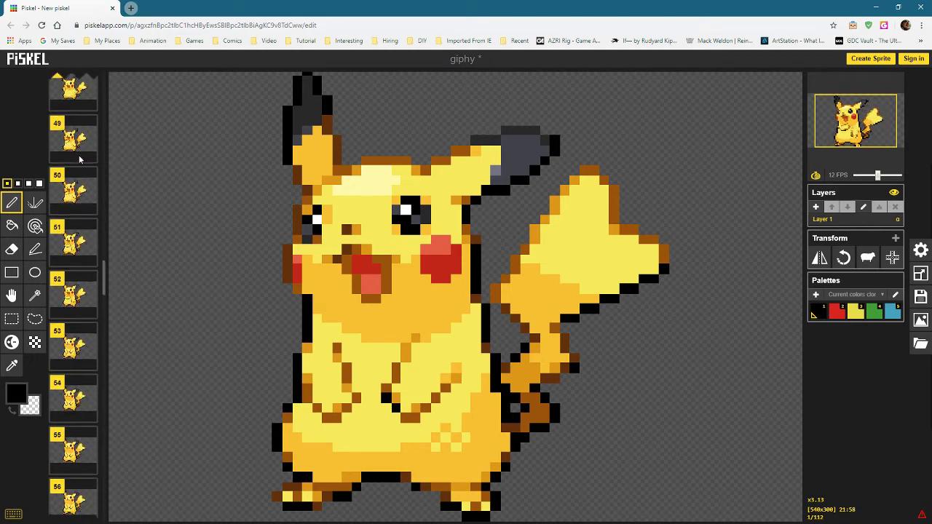
scroll(79, 157, up, 5)
scroll(78, 157, up, 5)
scroll(78, 157, up, 5)
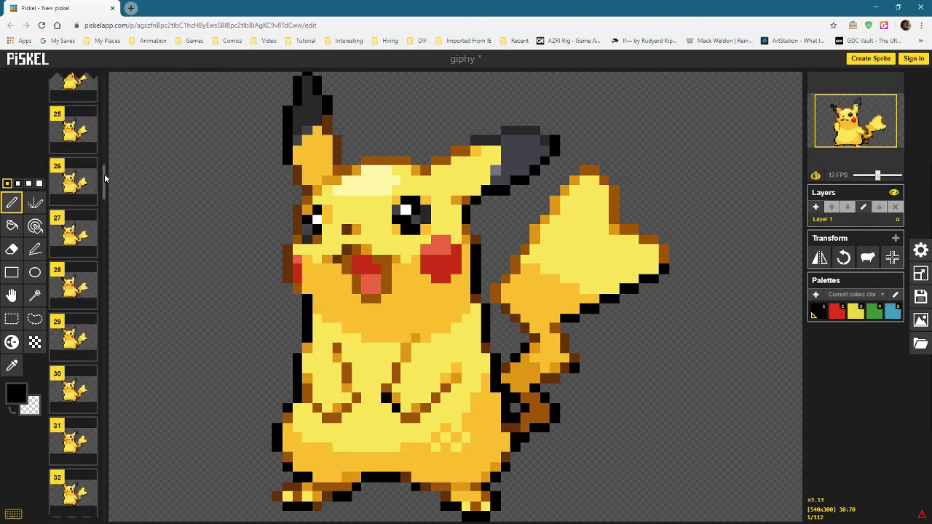
drag(104, 156, 107, 85)
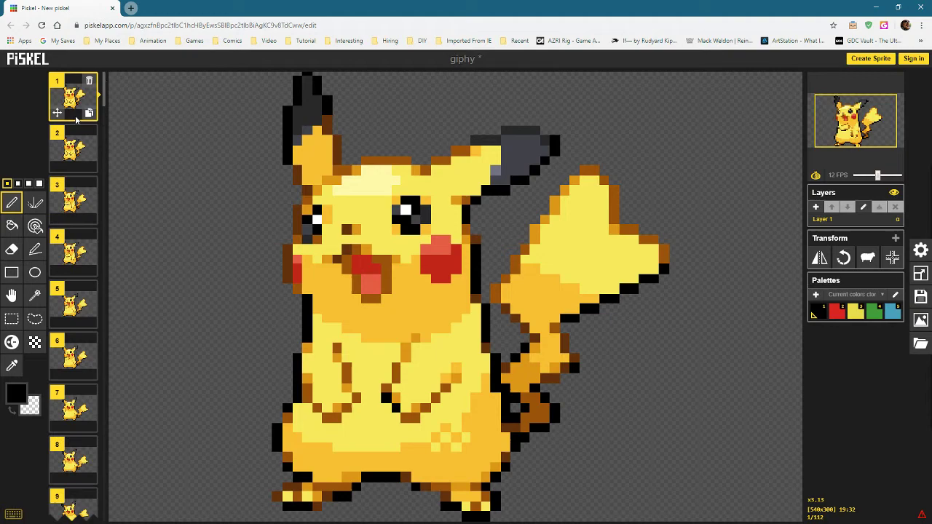
Create a fresh sprite, close the old tab, and import giphy.gif into it as a spritesheet.
click(880, 65)
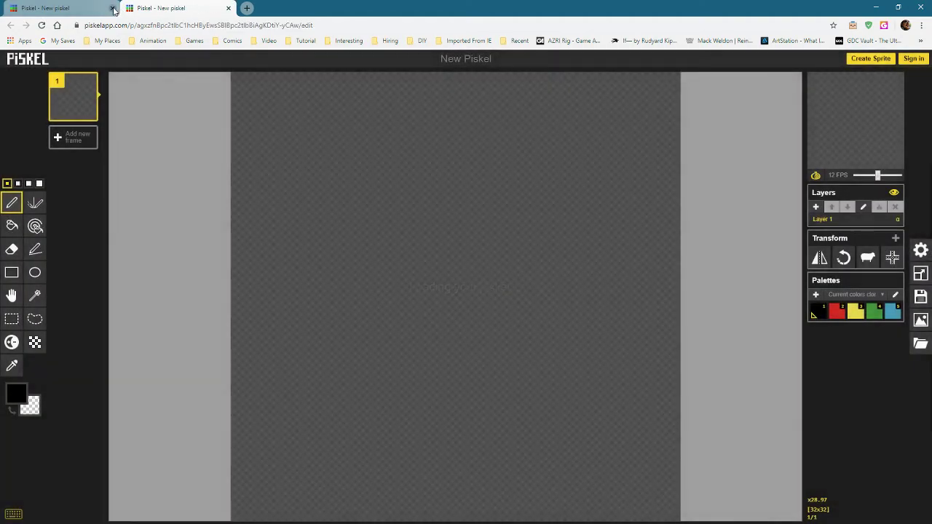
click(112, 8)
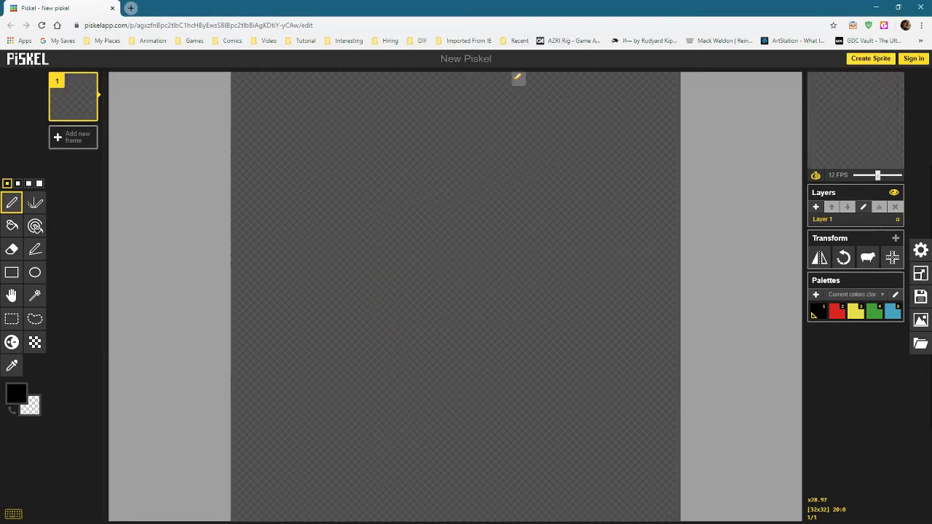
click(920, 345)
click(847, 300)
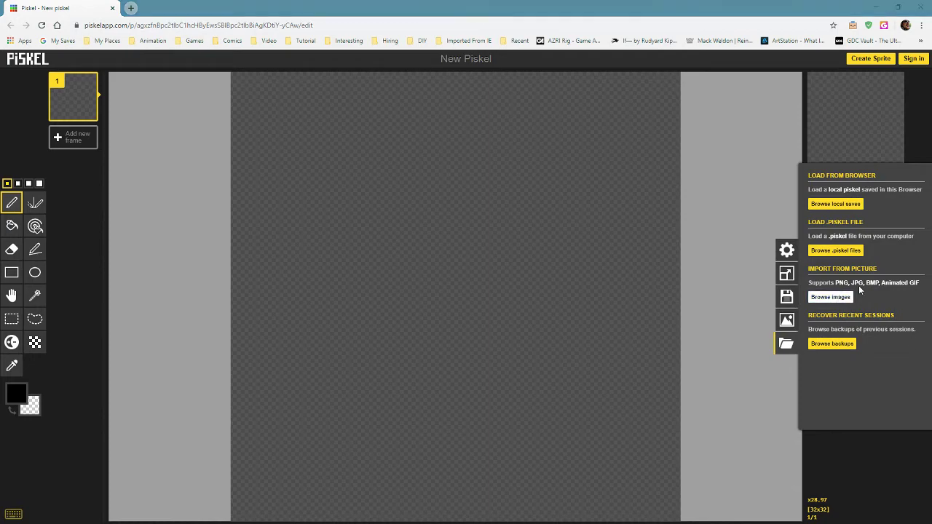
click(186, 165)
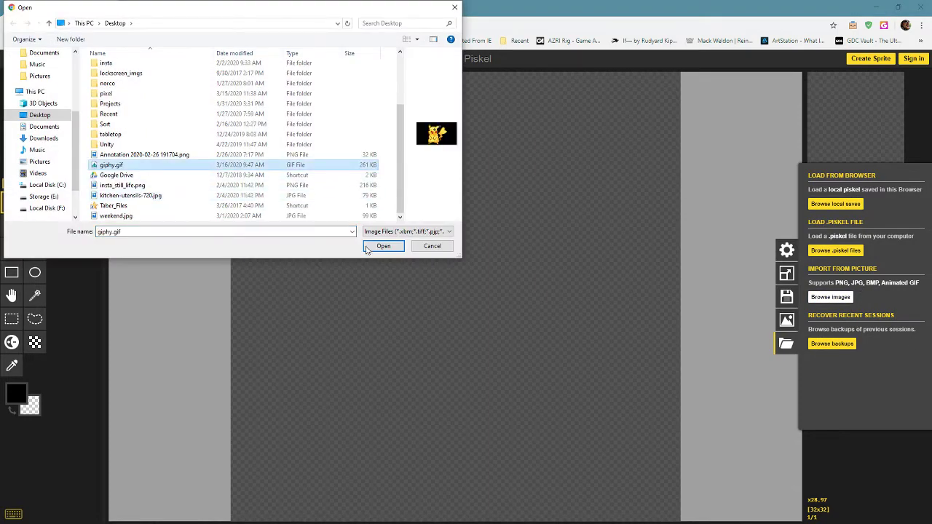
click(382, 246)
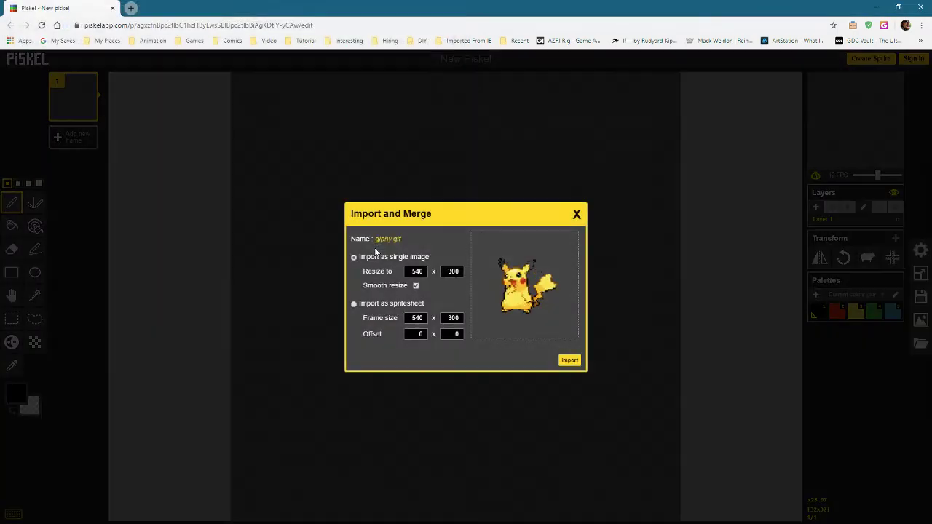
click(355, 304)
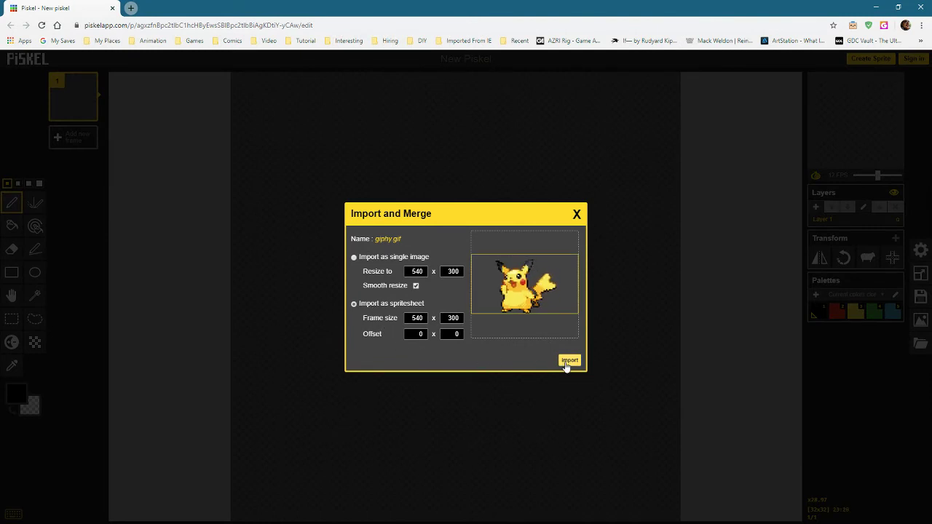
click(568, 361)
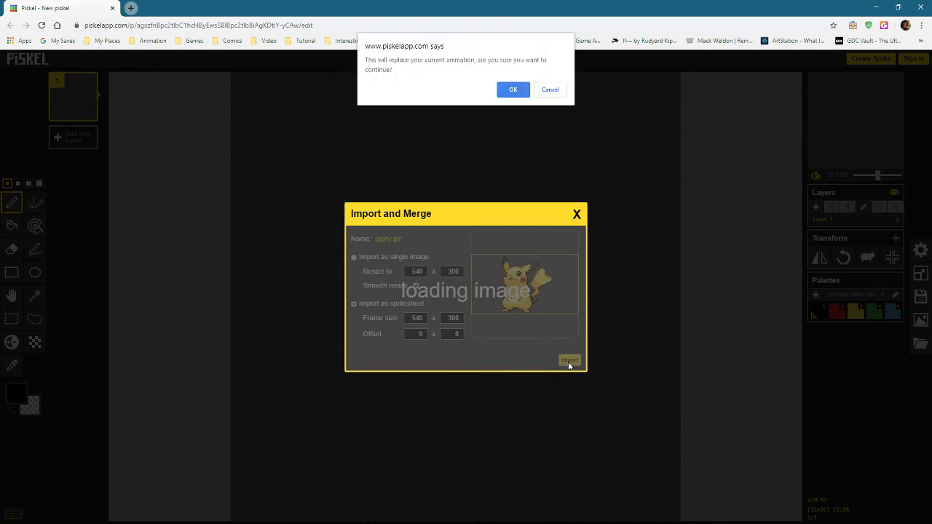
click(512, 88)
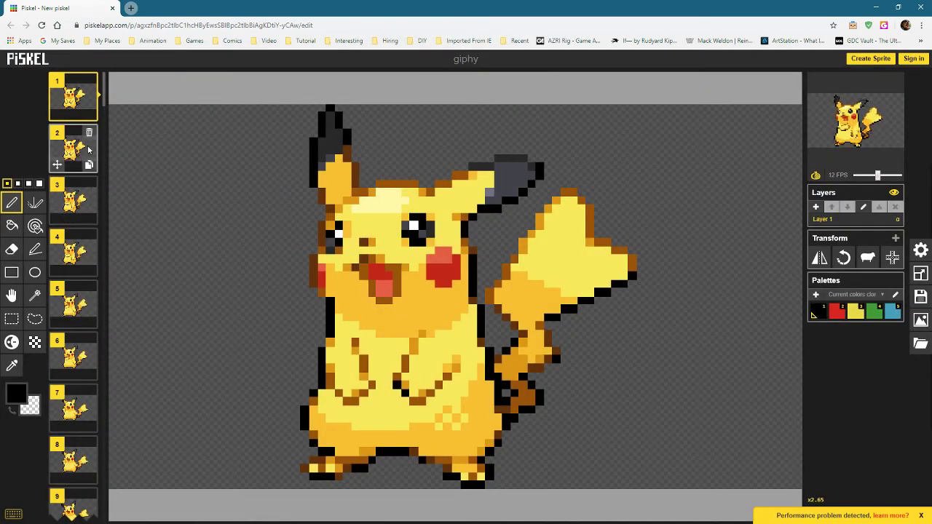
Step through frames 2 and 4 to reach frame 6 of the giphy animation.
click(72, 150)
click(72, 263)
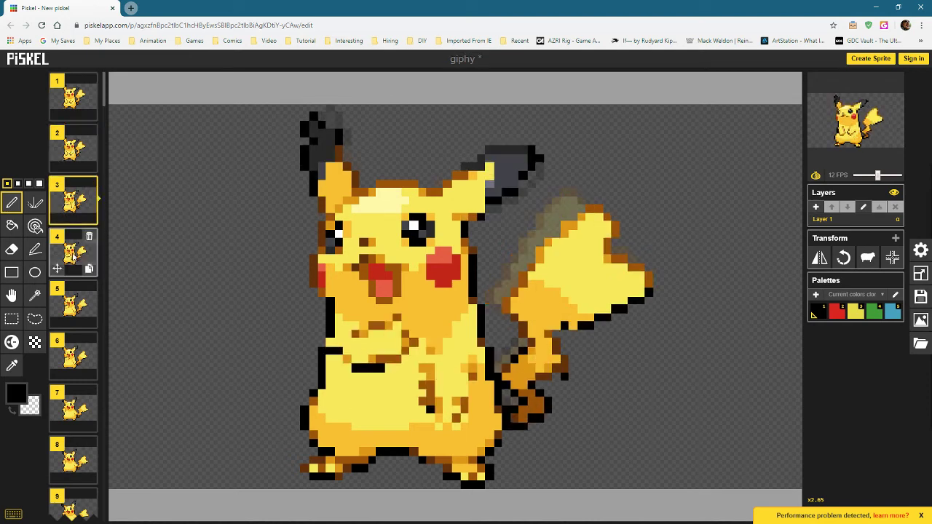
click(73, 356)
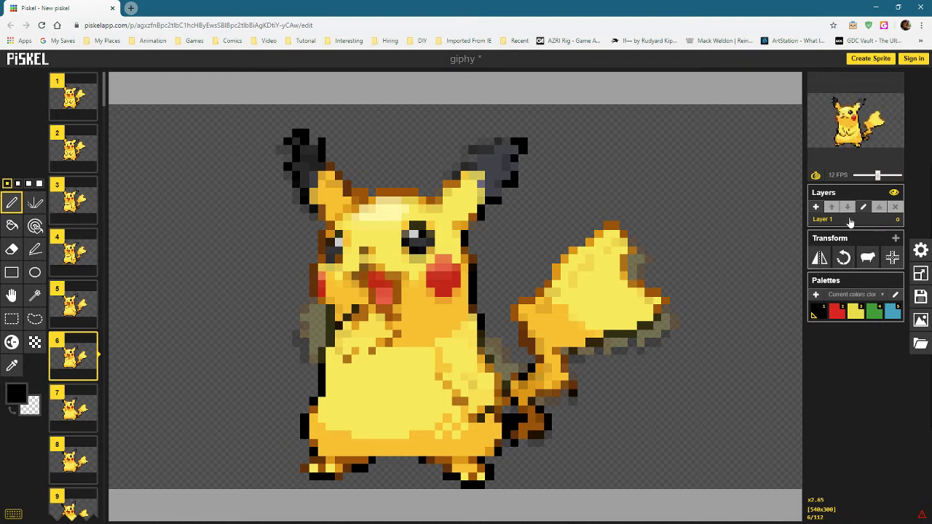
Add a new layer beneath Layer 1 and choose blue as the drawing colour.
click(816, 207)
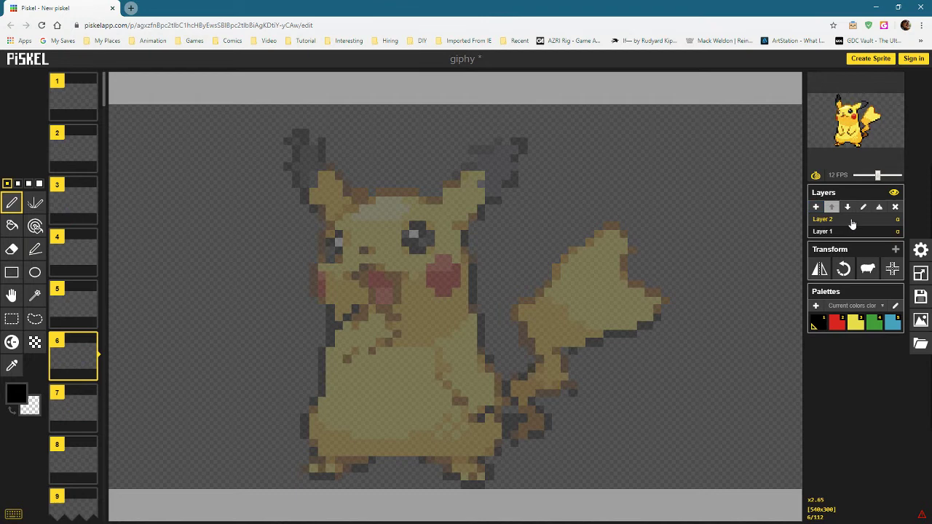
click(847, 208)
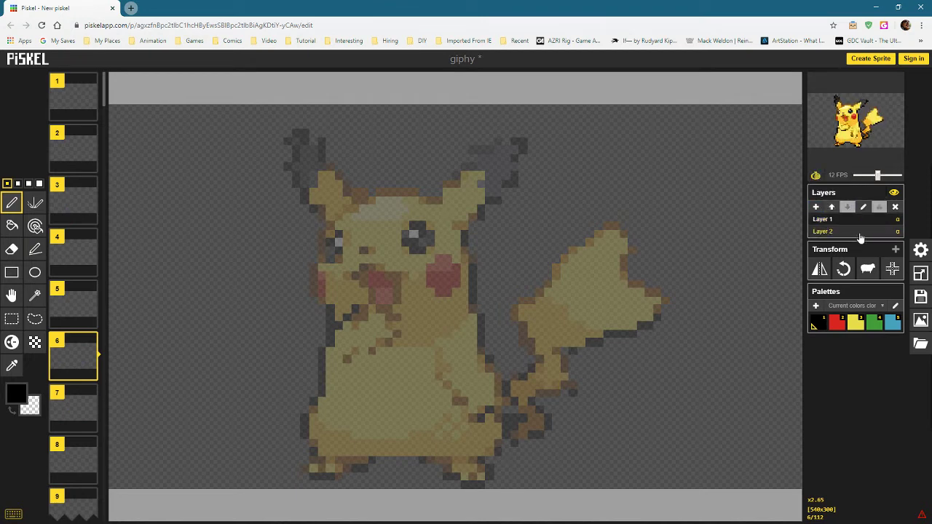
click(892, 324)
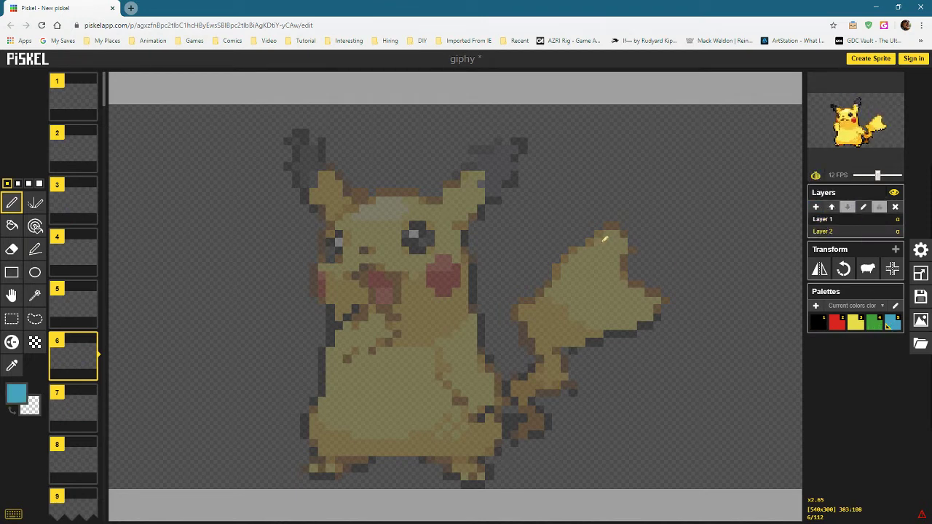
Using the largest pen size, paint a wide blue band across Pikachu's face.
drag(270, 256, 289, 249)
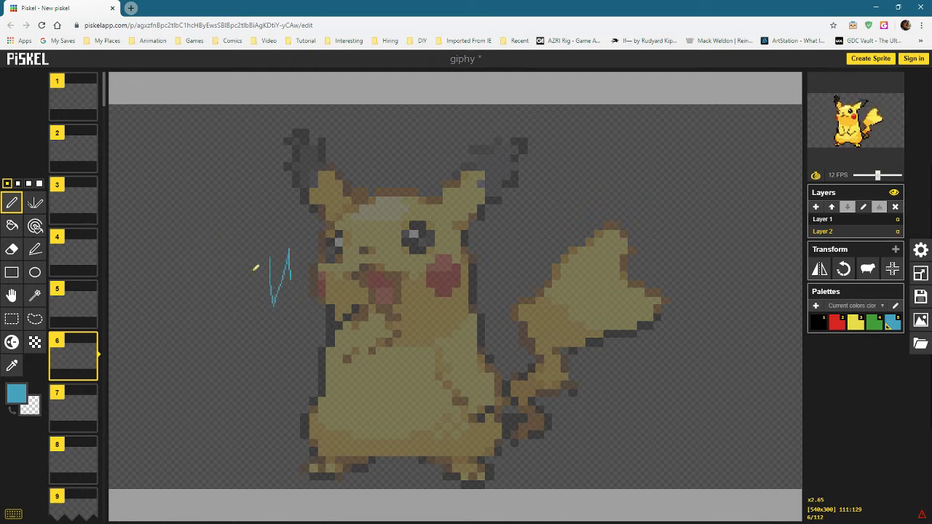
key(bracketright)
key(bracketright)
key(bracketright)
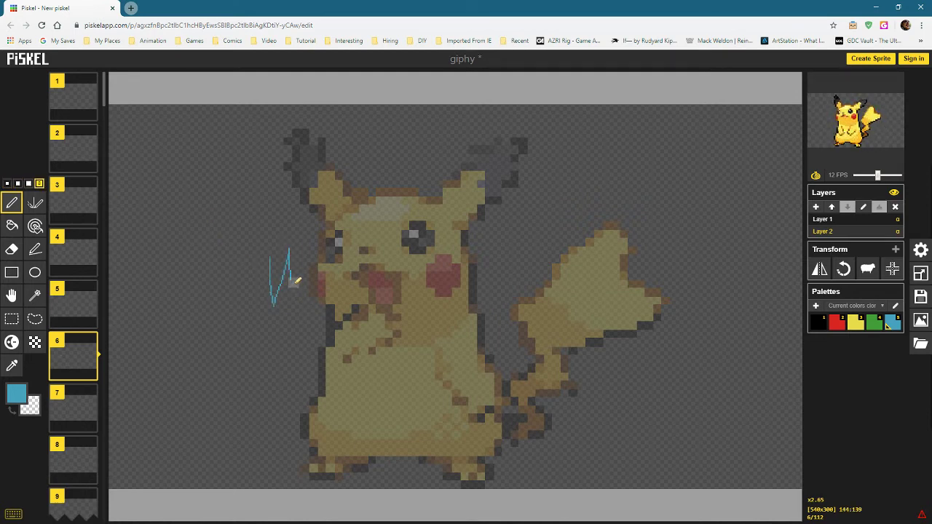
drag(294, 283, 338, 280)
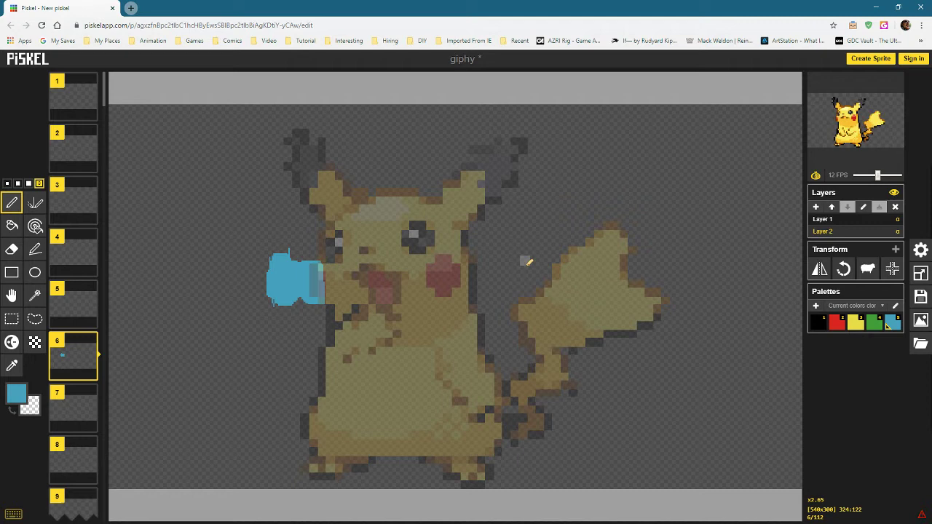
mouse_move(280, 258)
mouse_down()
mouse_move(417, 302)
mouse_move(553, 285)
mouse_move(524, 264)
mouse_move(453, 255)
mouse_move(328, 284)
mouse_move(425, 291)
mouse_move(429, 280)
mouse_move(472, 264)
mouse_up()
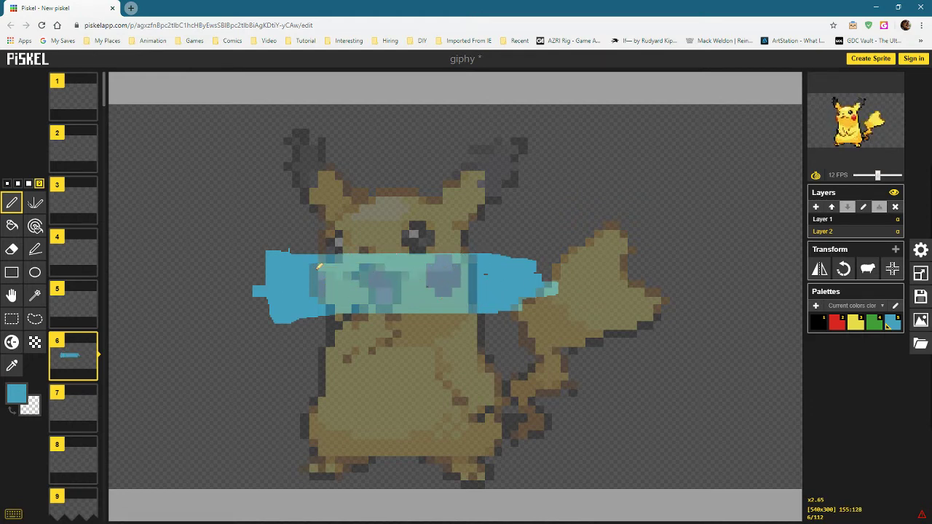
drag(471, 285, 605, 264)
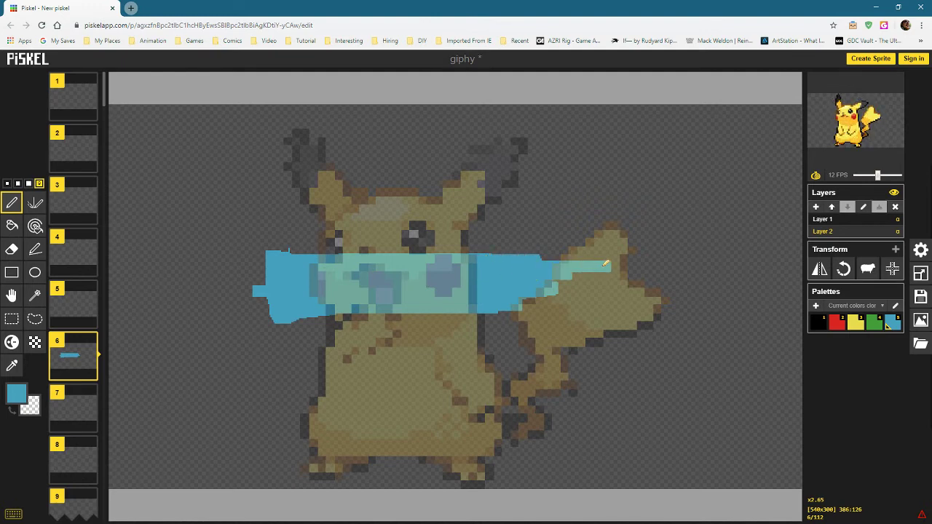
drag(264, 260, 272, 318)
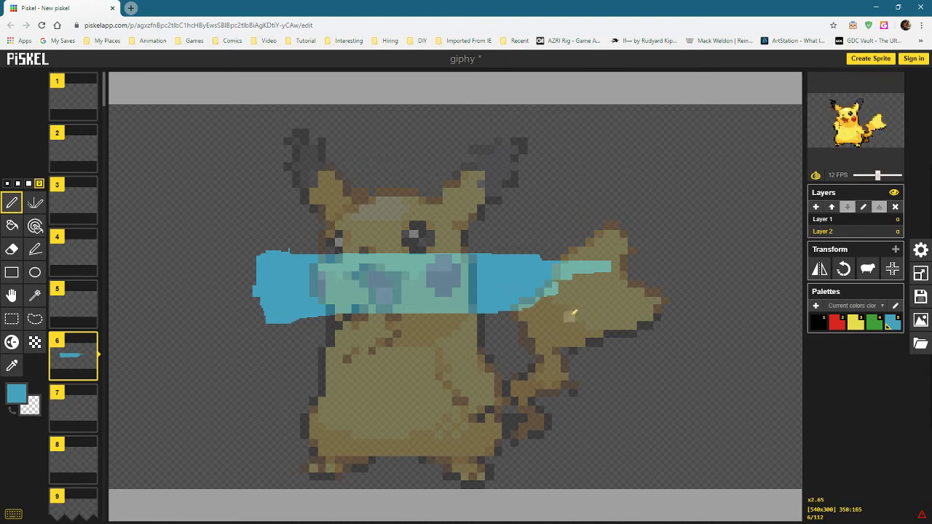
Clone the blue band layer to all frames and move the band up over Pikachu's head.
click(868, 272)
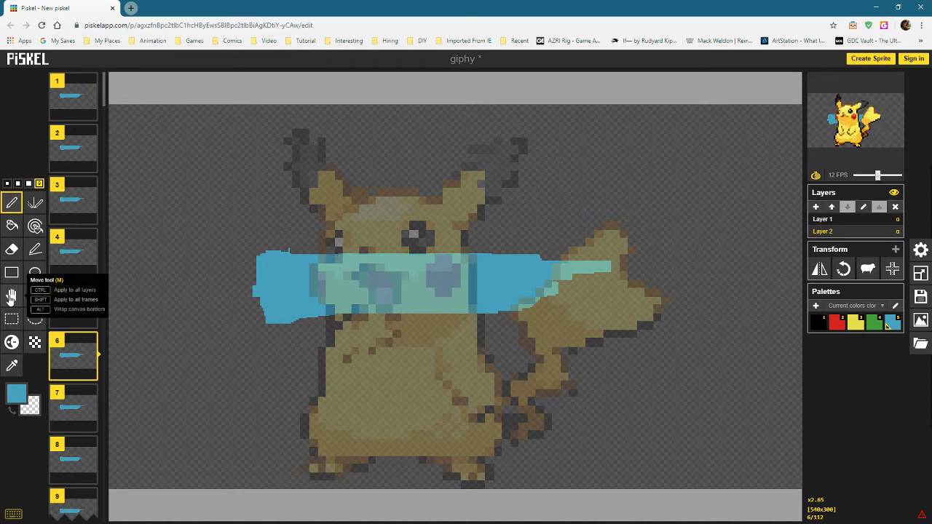
click(11, 296)
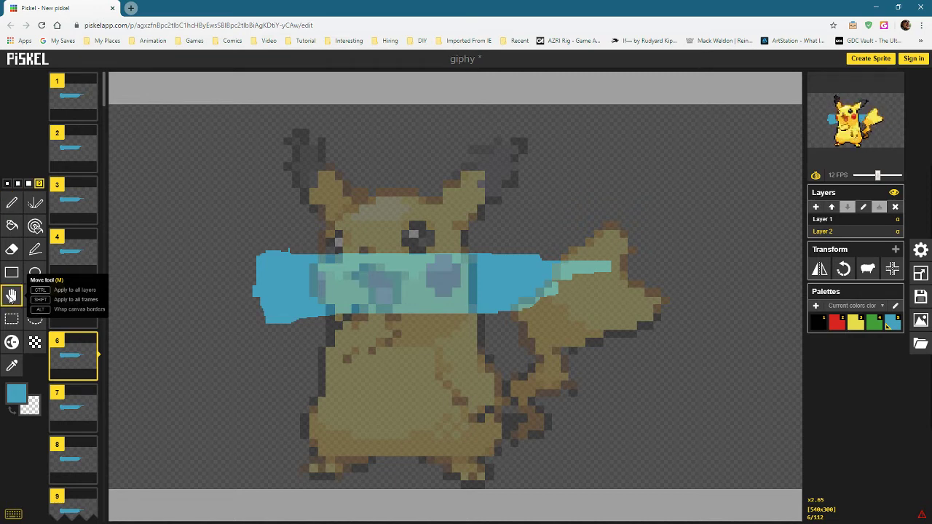
drag(519, 282, 519, 173)
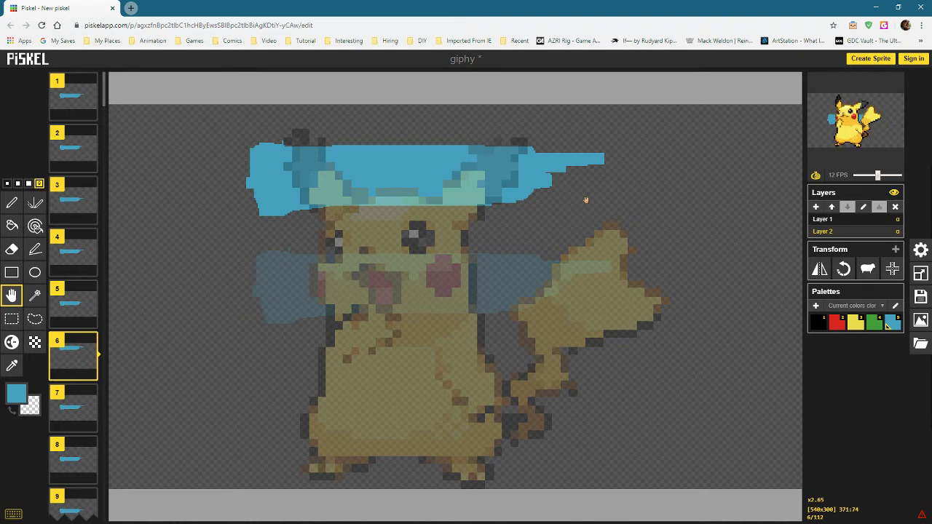
Undo the head move, then shift the blue band down onto Pikachu's body and rightward.
key(ctrl+z)
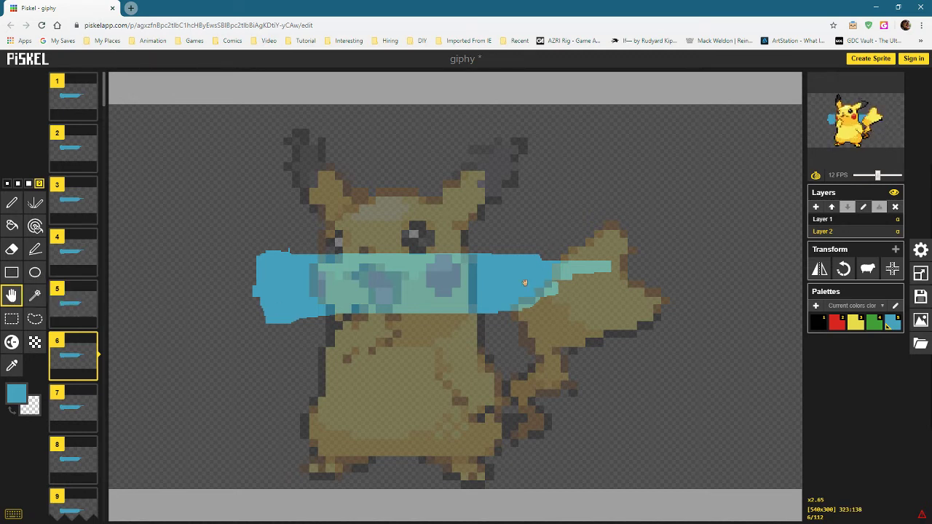
drag(524, 282, 538, 379)
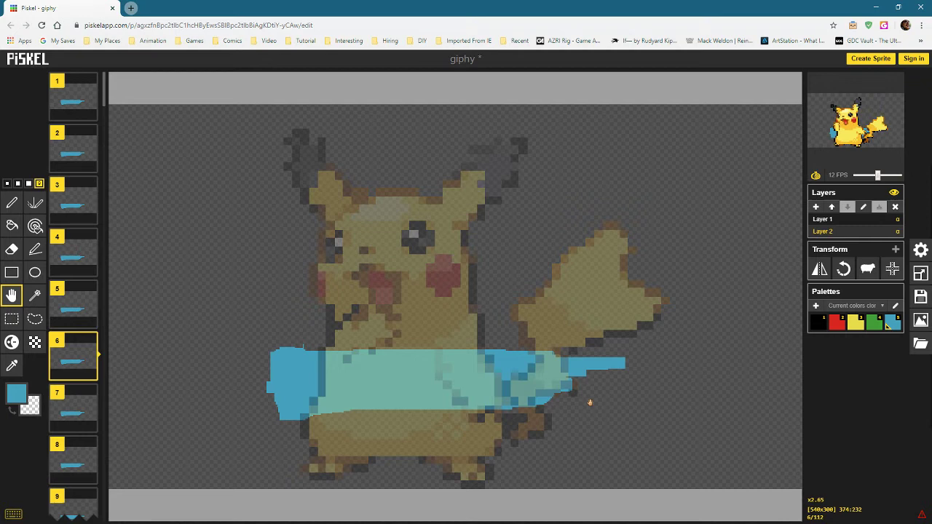
drag(420, 335, 584, 335)
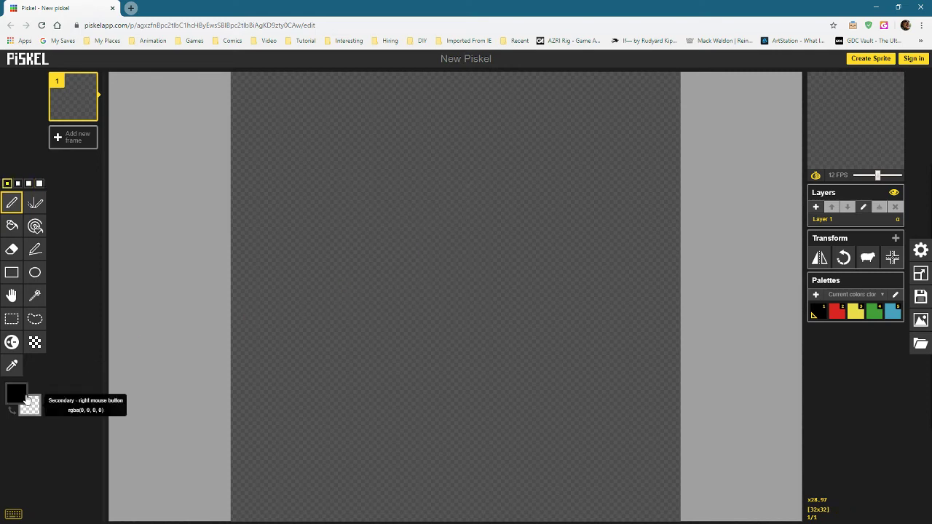
Draw a red 2x2 dot near frame 1's upper left, then add an empty second frame.
click(16, 393)
drag(70, 431, 88, 428)
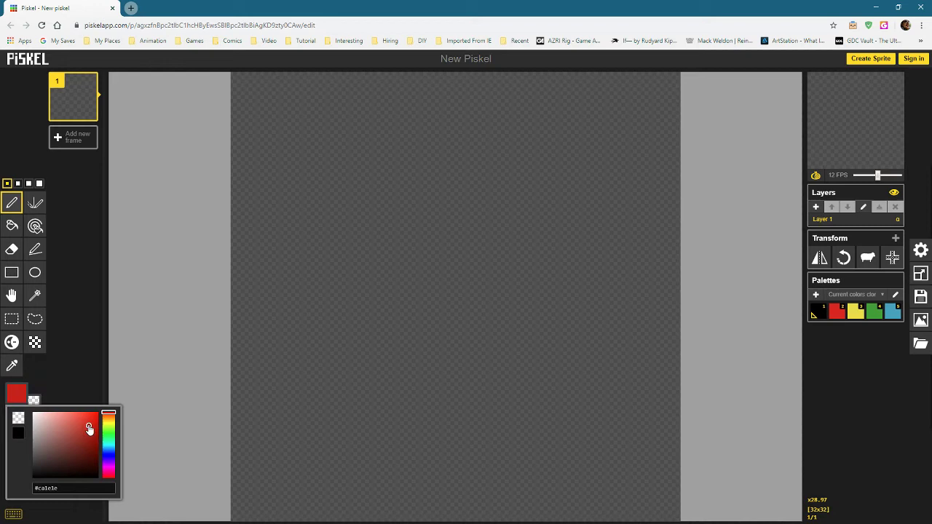
click(350, 288)
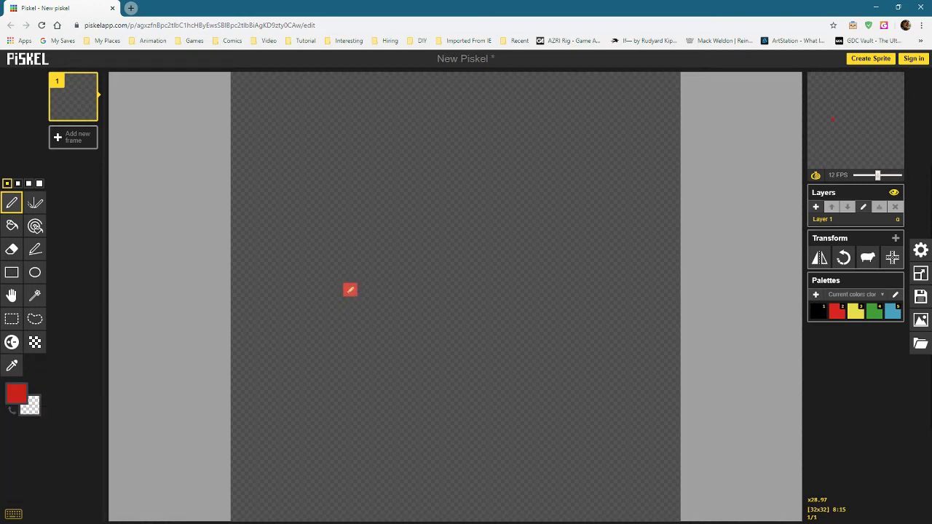
key(e)
click(350, 289)
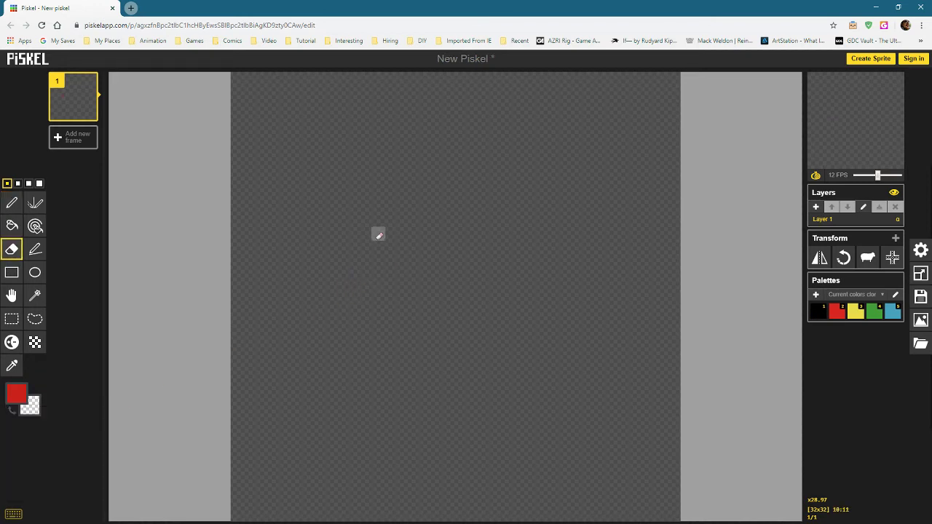
key(b)
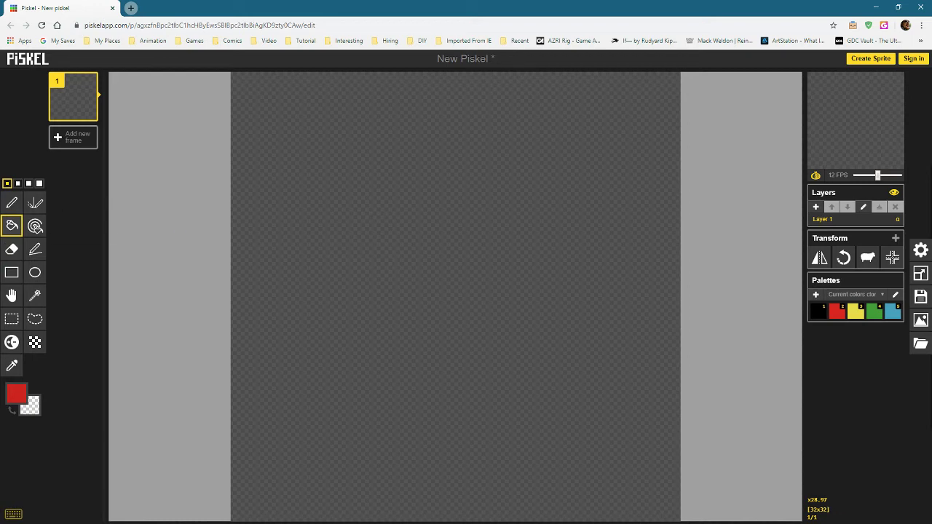
click(12, 203)
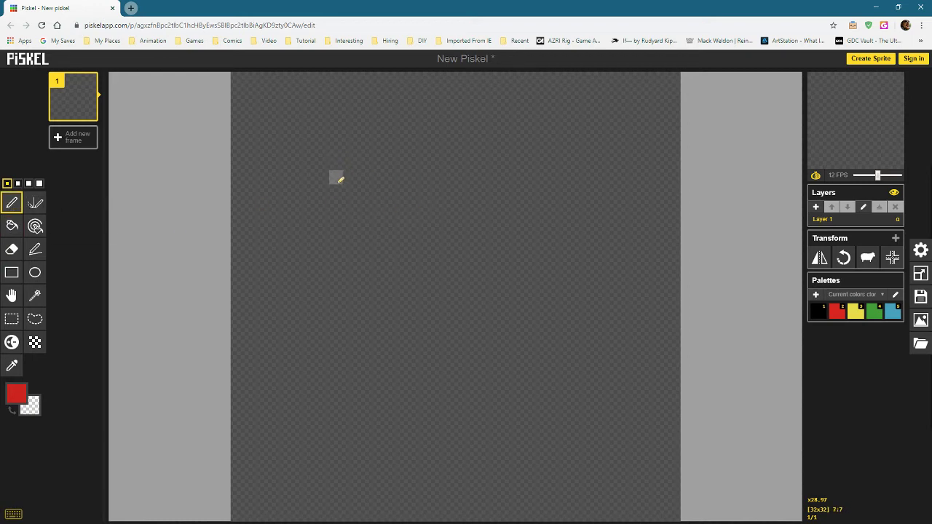
drag(347, 195, 350, 179)
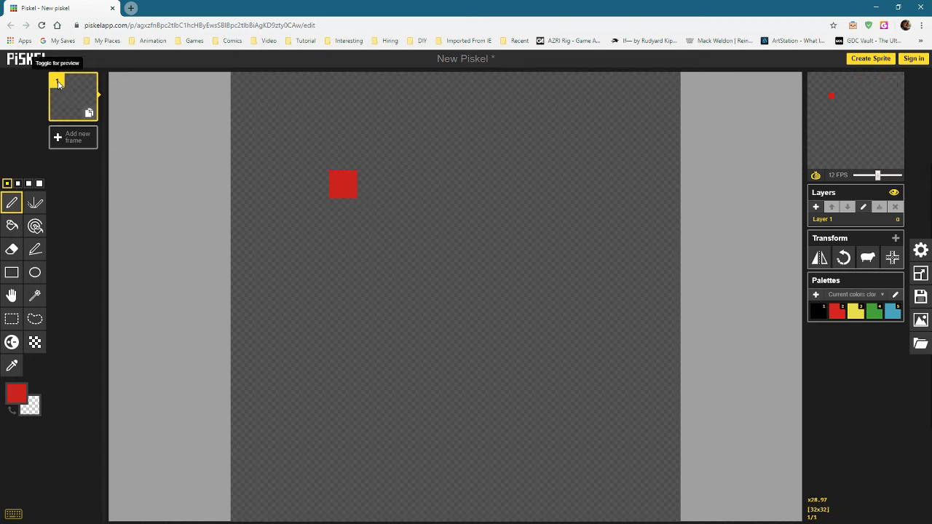
click(75, 139)
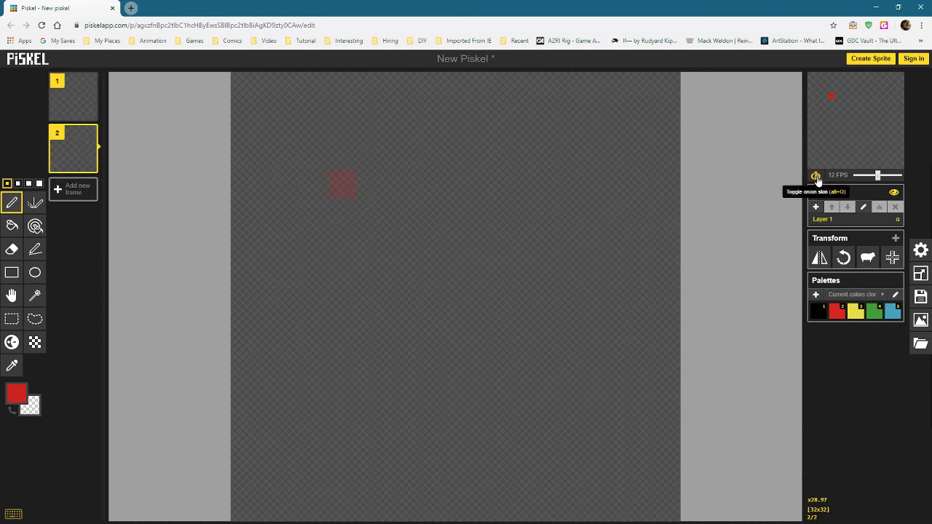
click(816, 177)
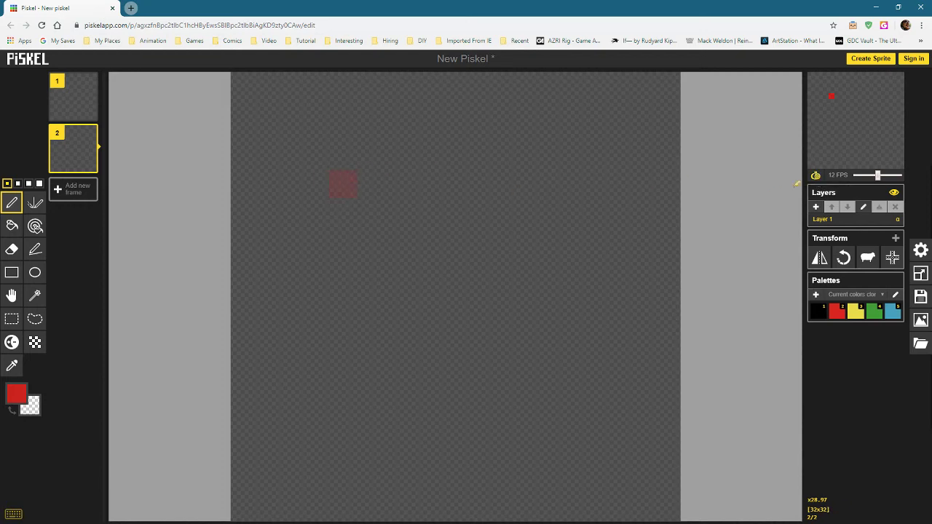
Extend the red mark on frame 2 and draw a red arc across the top on frame 3.
mouse_move(855, 120)
click(374, 177)
drag(377, 164, 391, 163)
click(72, 189)
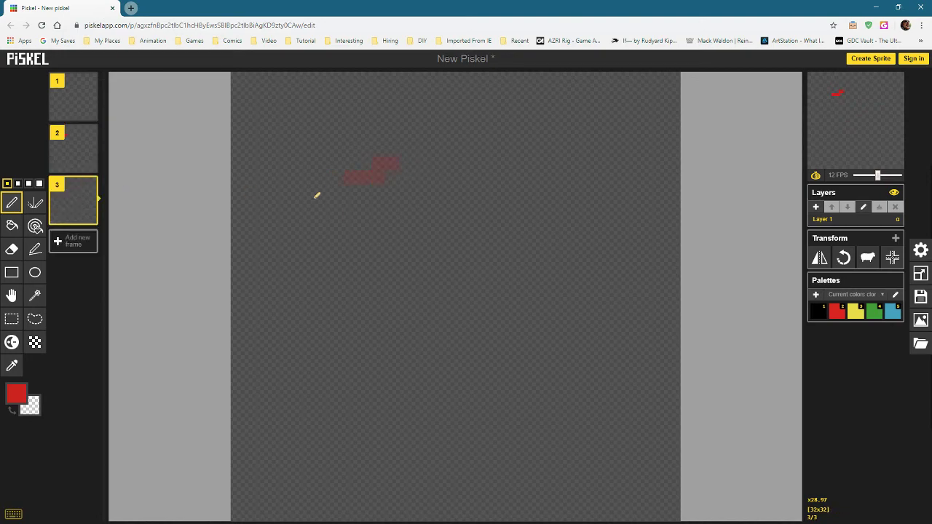
drag(388, 163, 508, 150)
click(532, 149)
drag(546, 162, 544, 154)
click(364, 178)
Add frame 4 with the red dot further right, then add a fifth frame.
click(72, 241)
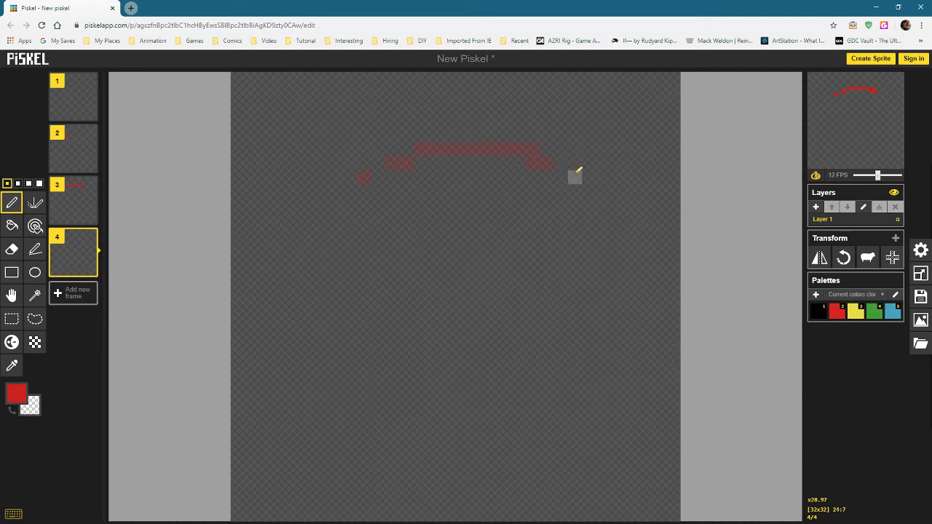
mouse_move(575, 173)
mouse_down()
mouse_move(546, 158)
mouse_move(574, 181)
mouse_up()
click(63, 294)
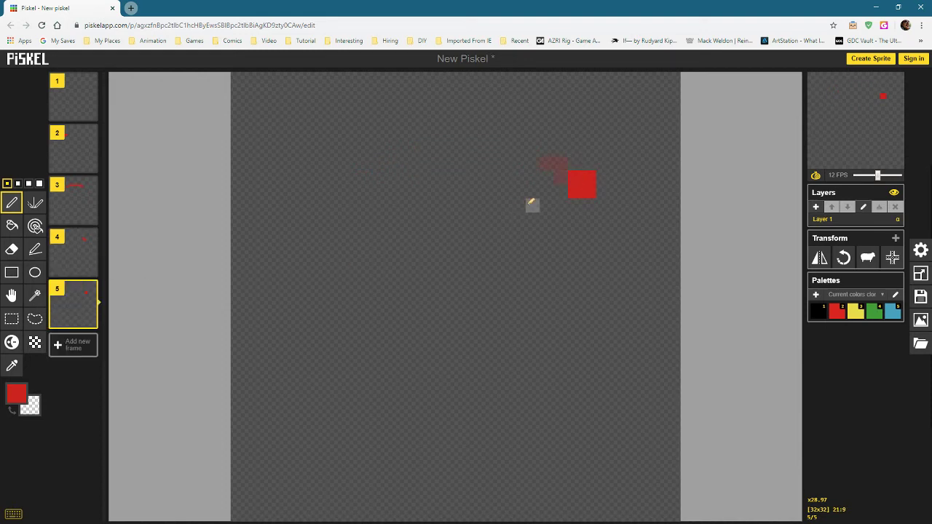
mouse_move(72, 304)
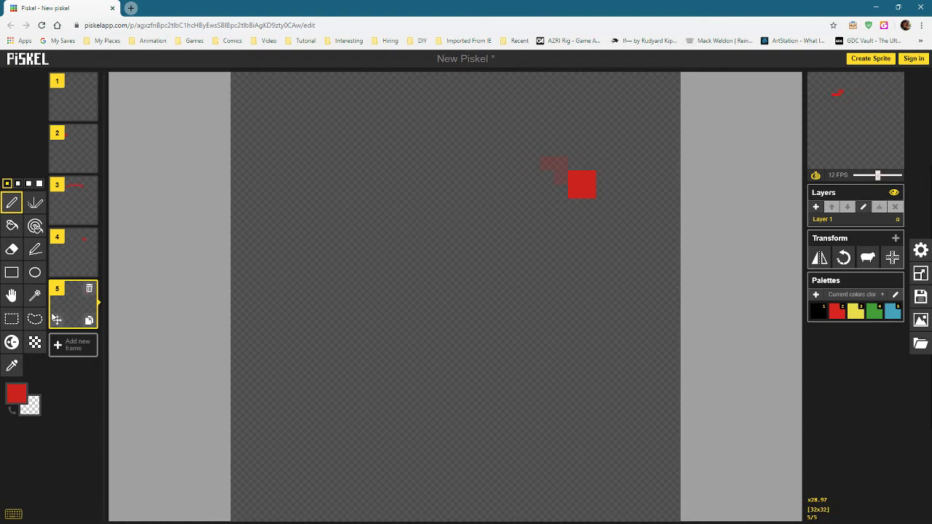
Duplicate frame 5 three times to create frames 6, 7 and 8.
click(89, 322)
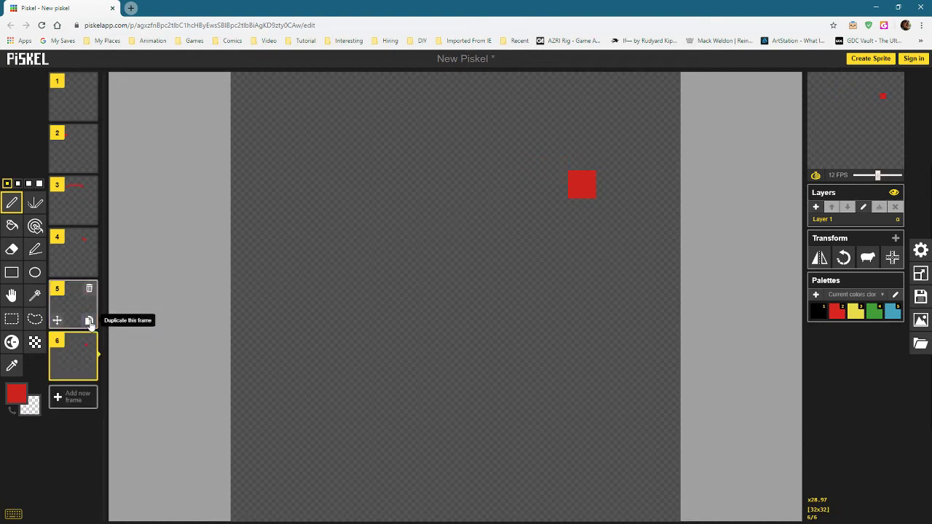
click(89, 373)
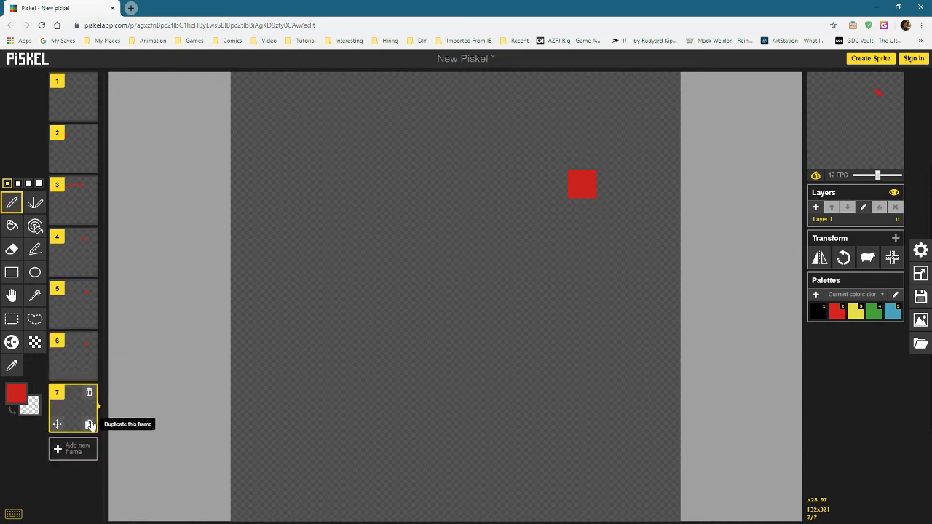
click(90, 425)
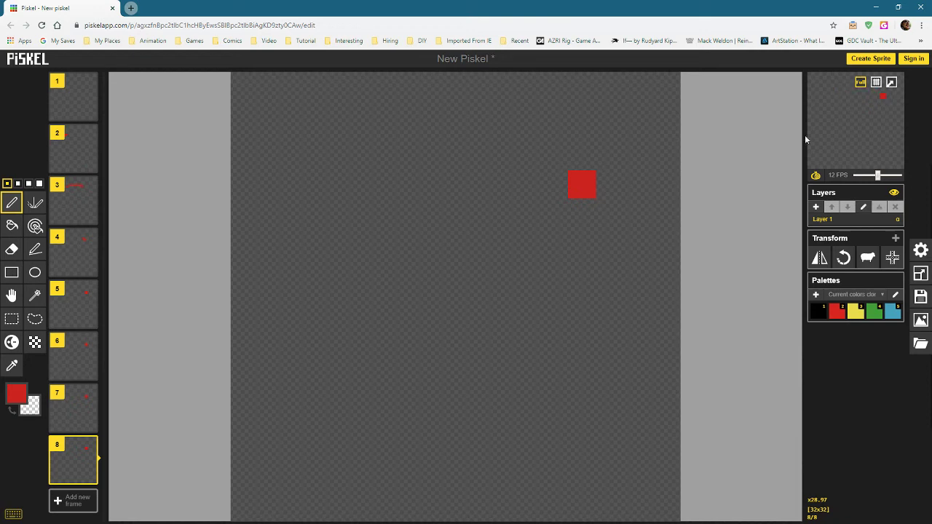
Add frame 9 with a short red streak trailing below the dot.
click(72, 502)
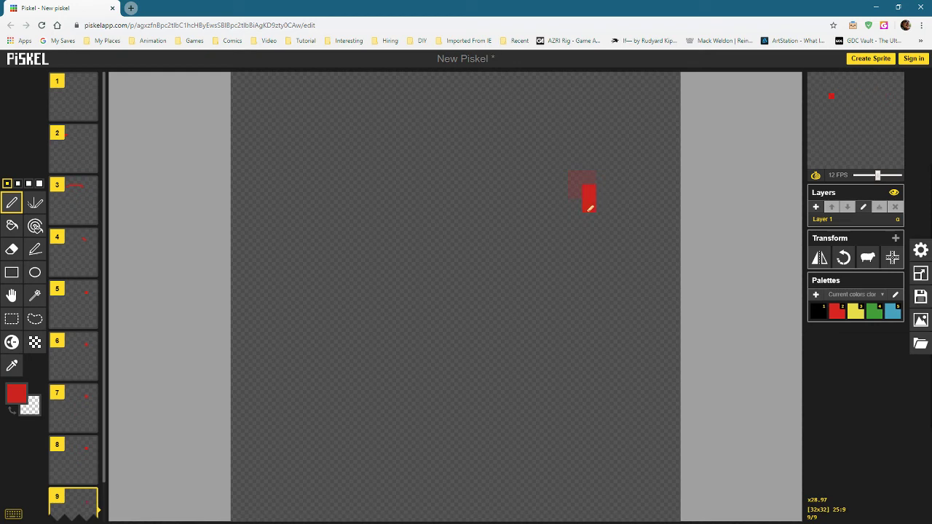
click(575, 177)
click(575, 205)
scroll(72, 466, down, 2)
Add frame 10 with a long red down-left arc and frame 11 with a red L stroke.
click(62, 512)
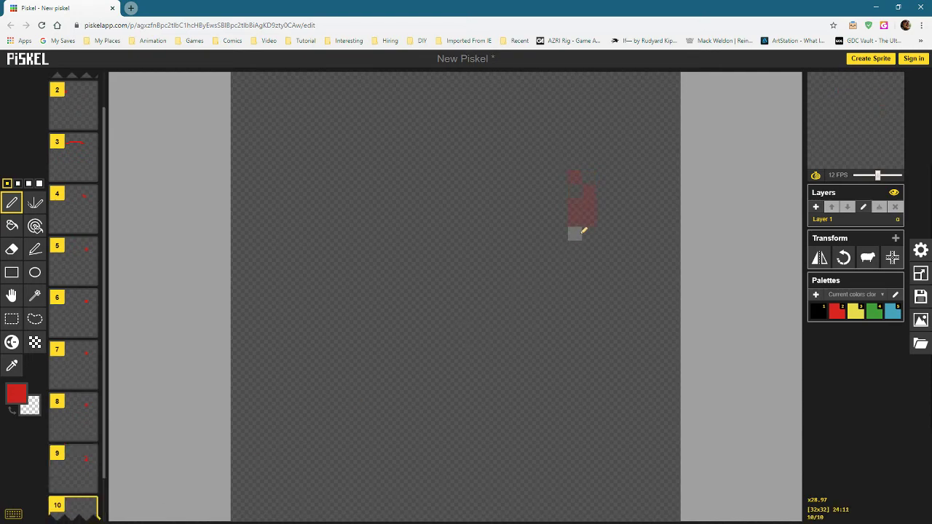
mouse_move(589, 218)
mouse_down()
mouse_move(586, 251)
mouse_move(433, 460)
mouse_up()
click(433, 444)
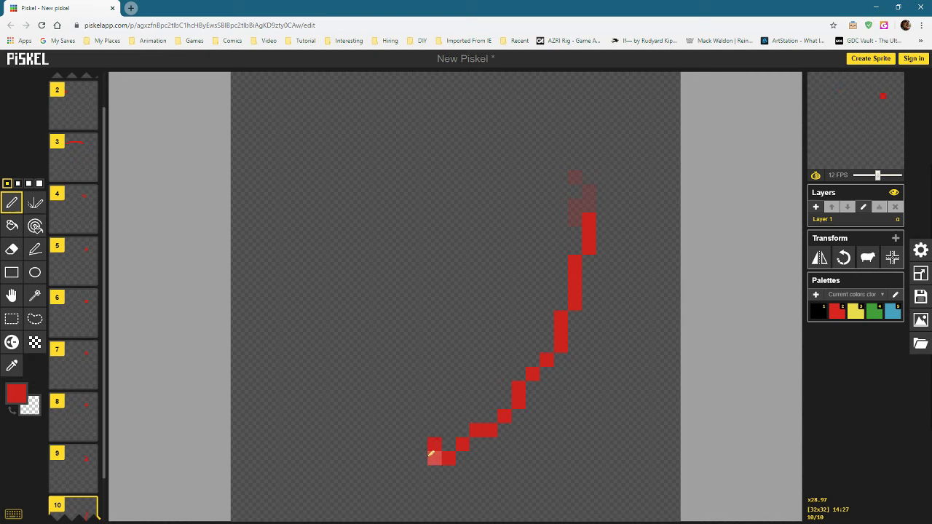
click(420, 458)
scroll(72, 451, down, 2)
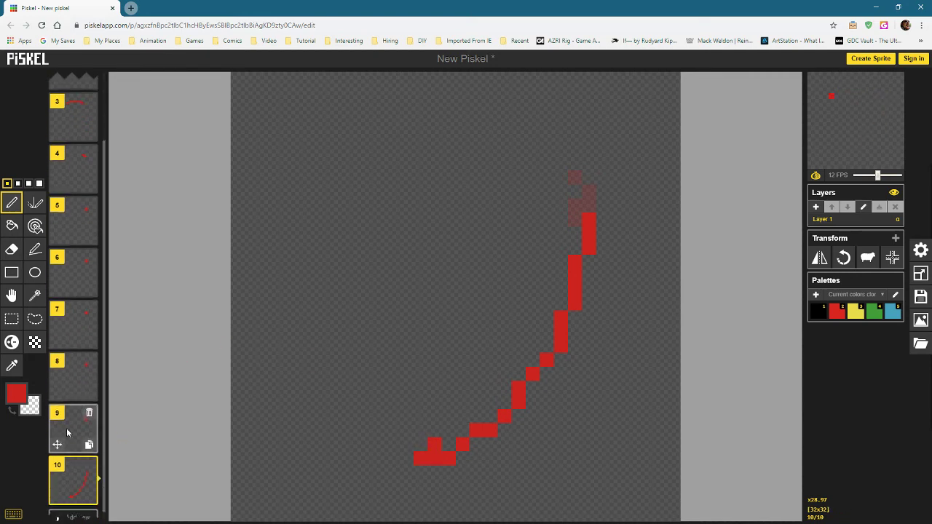
click(66, 512)
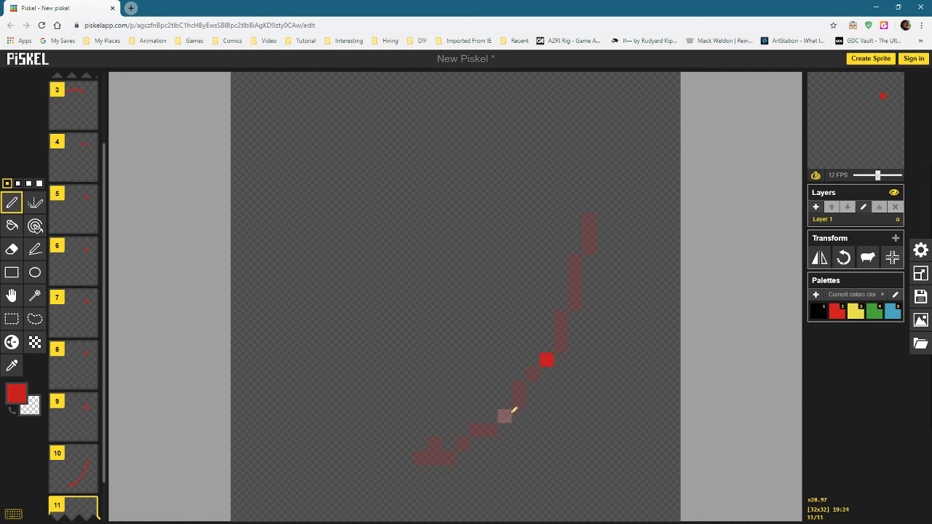
mouse_move(437, 457)
mouse_down()
mouse_move(327, 380)
mouse_move(336, 243)
mouse_move(350, 262)
mouse_up()
Add an empty frame 12, then duplicate frame 1's red square and move the copy last.
scroll(86, 437, down, 1)
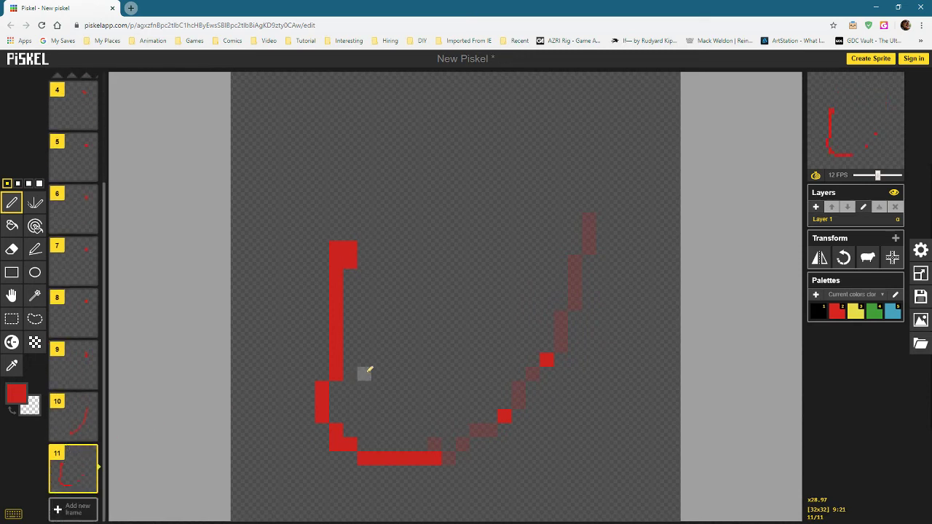
click(64, 511)
scroll(72, 182, up, 3)
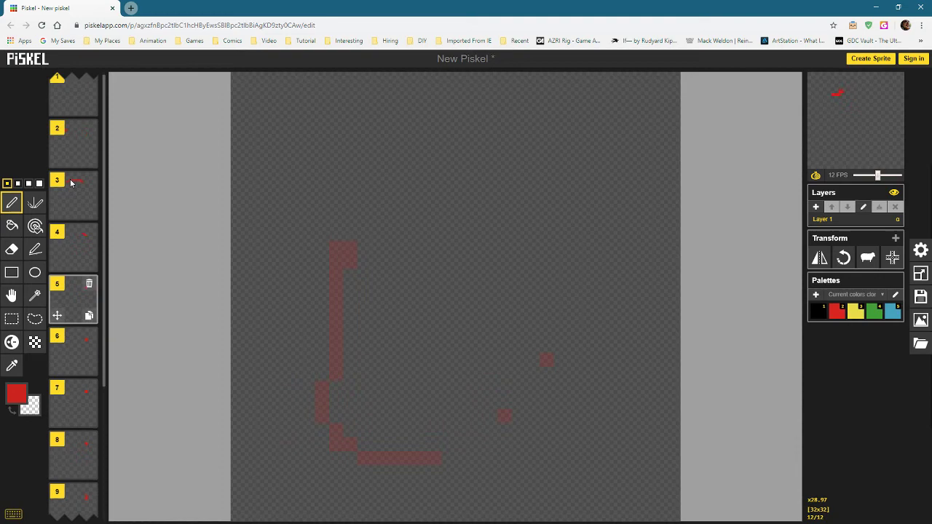
click(70, 95)
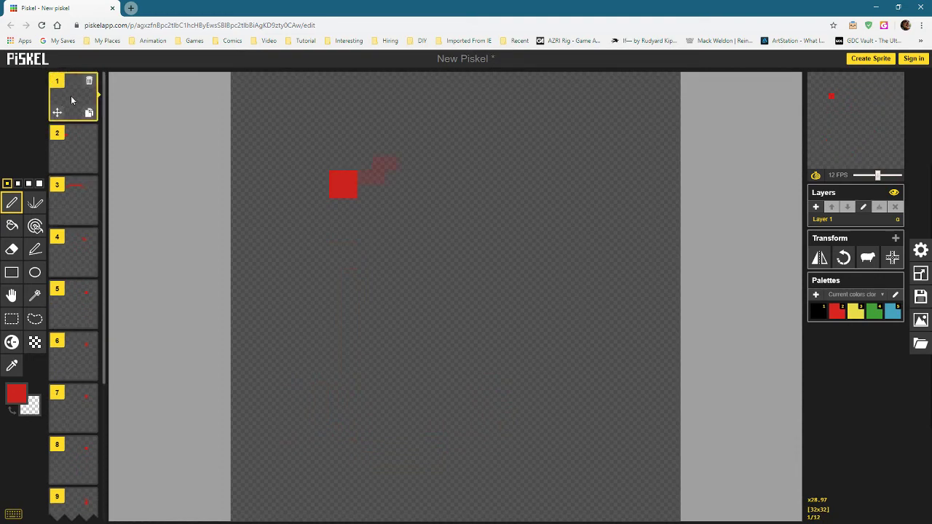
click(89, 113)
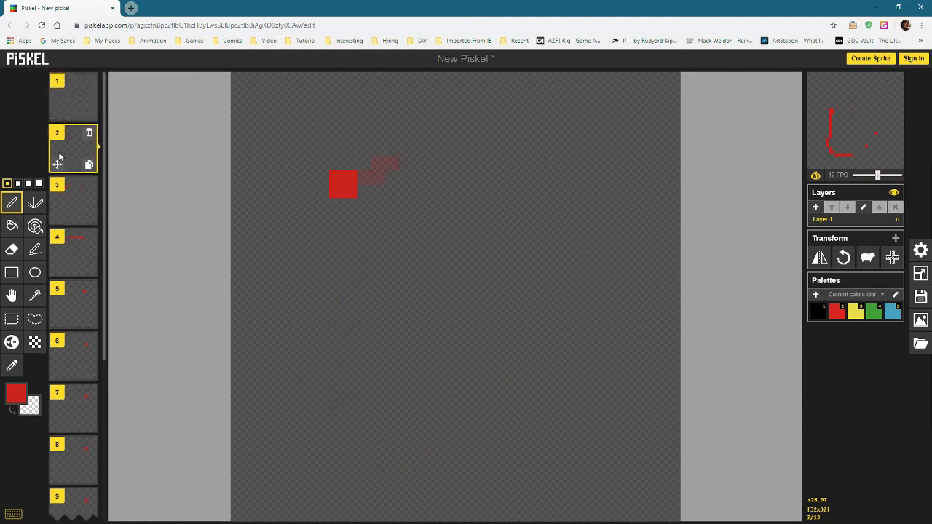
mouse_move(57, 165)
mouse_down()
mouse_move(60, 514)
mouse_move(70, 469)
mouse_up()
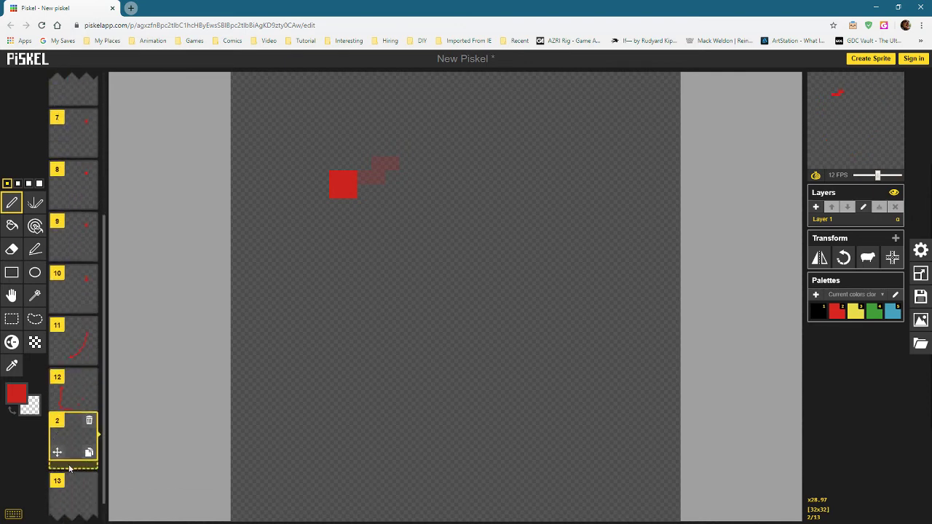
drag(70, 469, 60, 481)
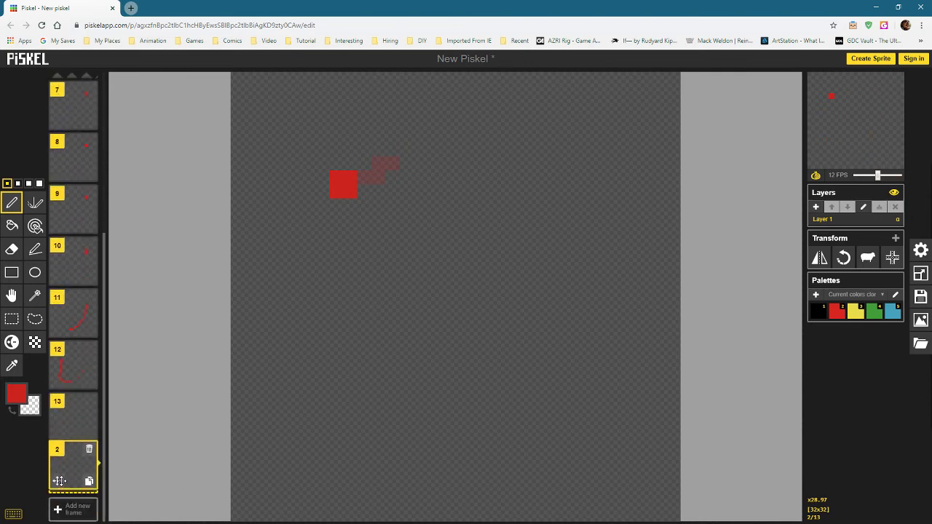
Review frames 11, 12 and 13 one after another.
click(74, 369)
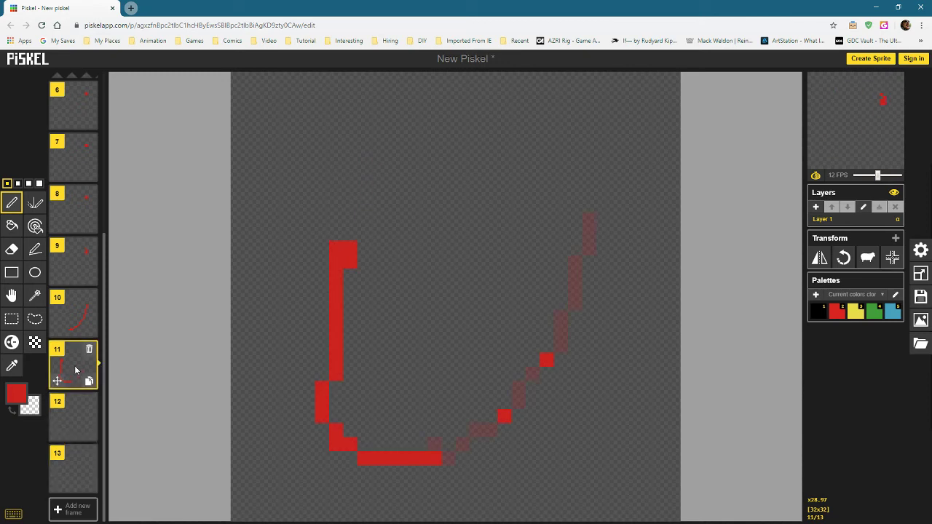
click(74, 422)
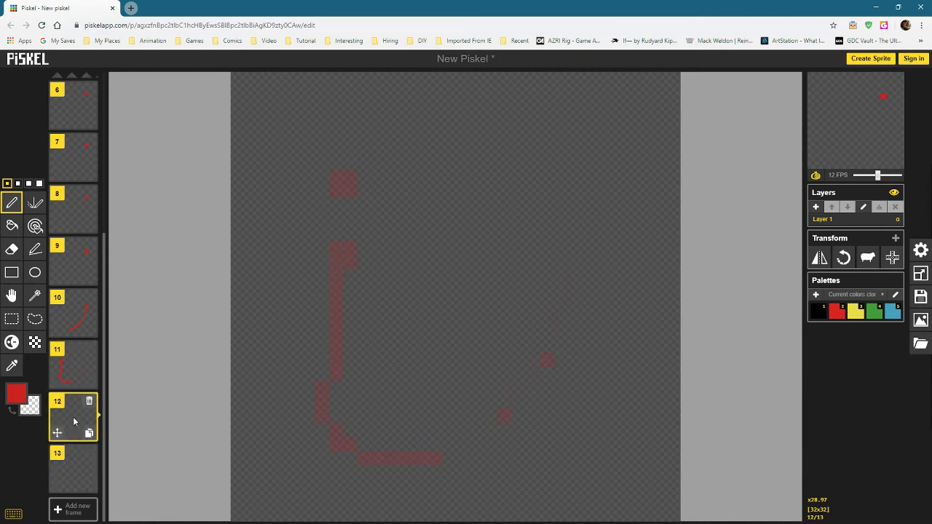
click(74, 466)
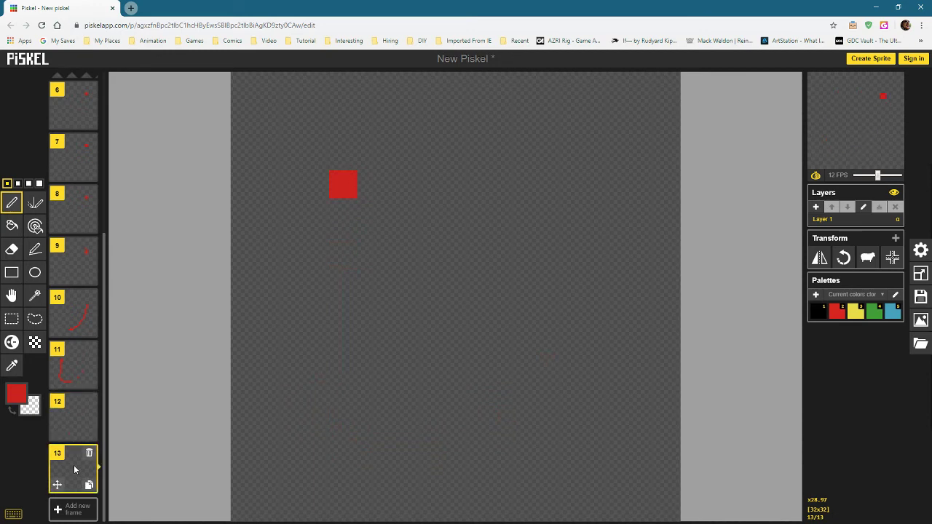
Draw a broken red vertical streak on frame 12.
click(76, 417)
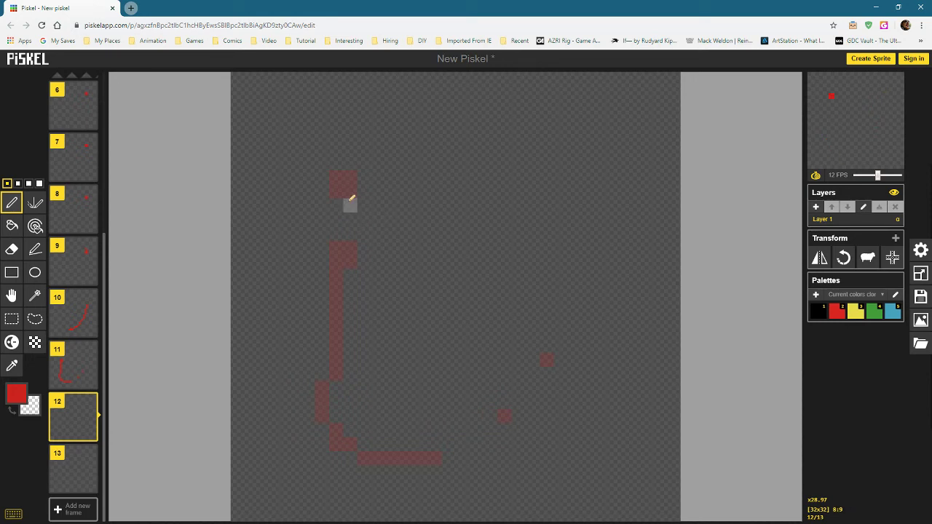
drag(349, 188, 336, 306)
click(322, 400)
drag(335, 345, 340, 332)
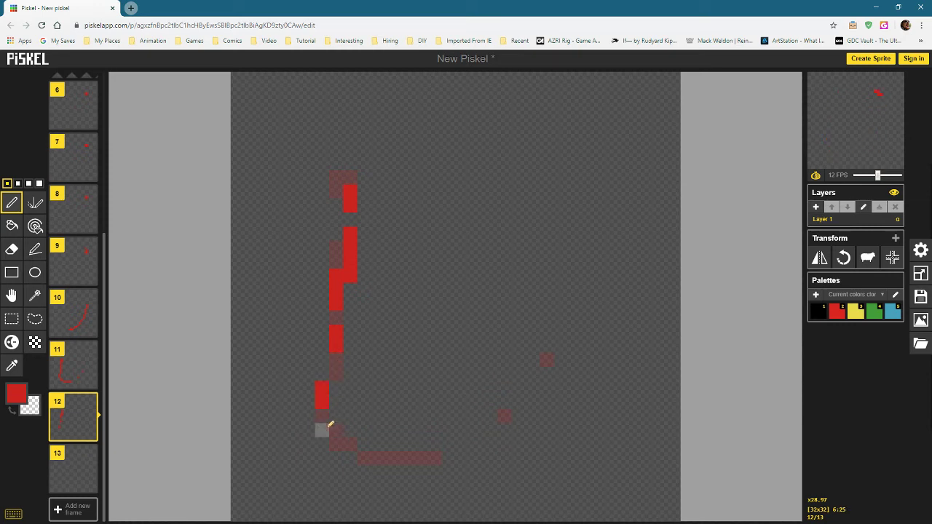
click(336, 430)
click(339, 189)
Add a new frame at slot 13 and fill a solid red block on it.
click(75, 509)
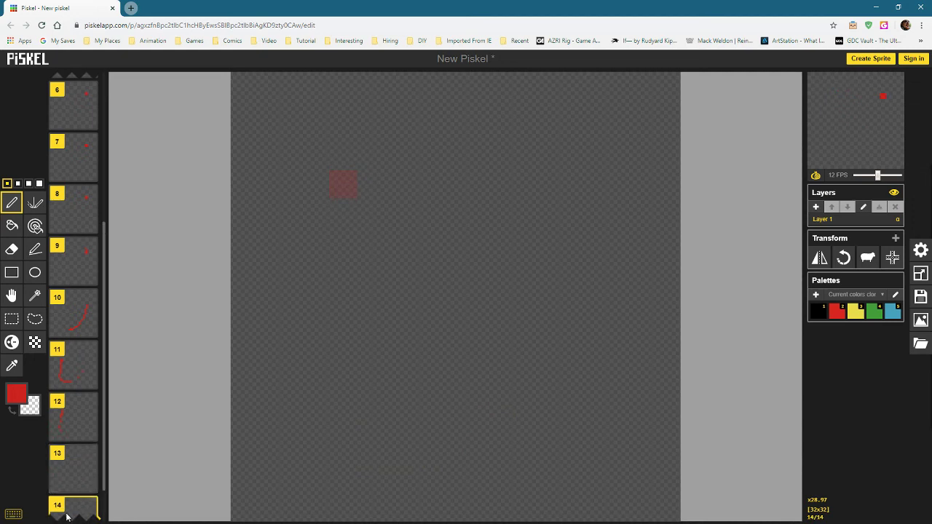
drag(58, 485, 73, 457)
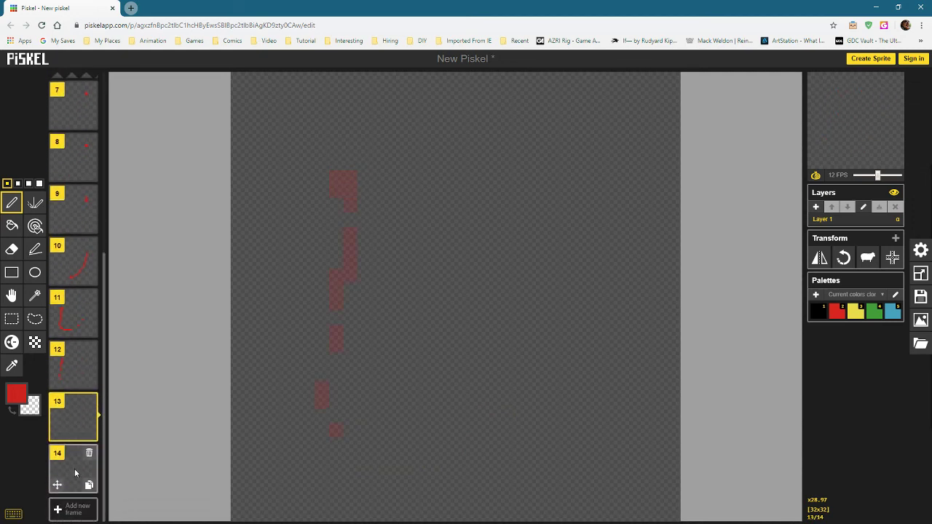
click(74, 468)
click(73, 416)
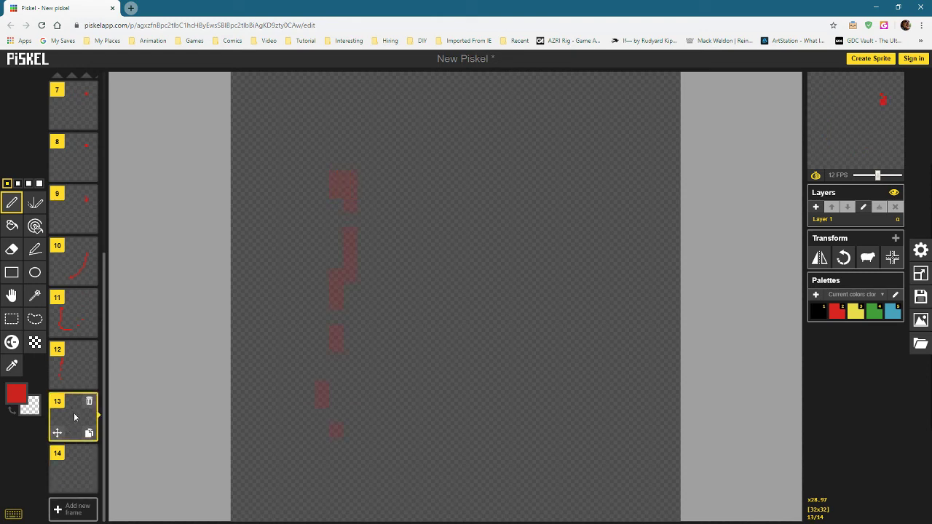
click(72, 369)
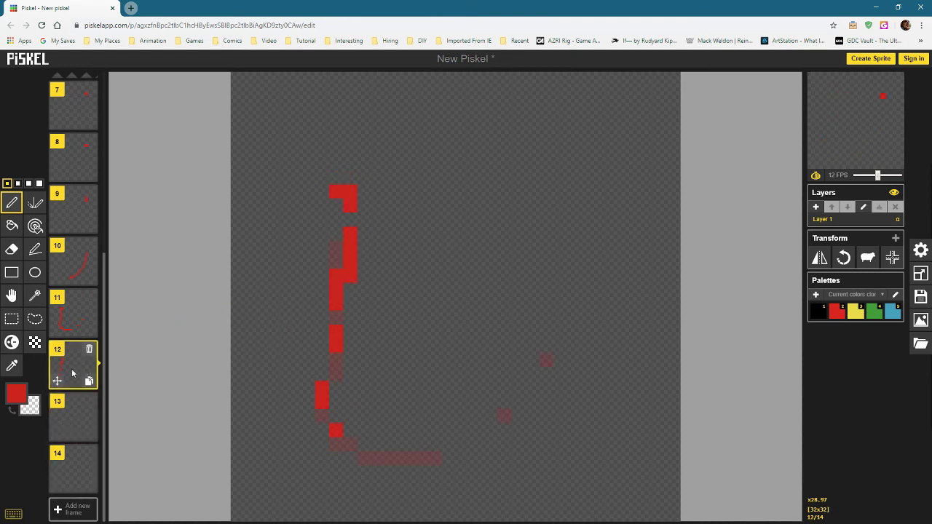
click(72, 420)
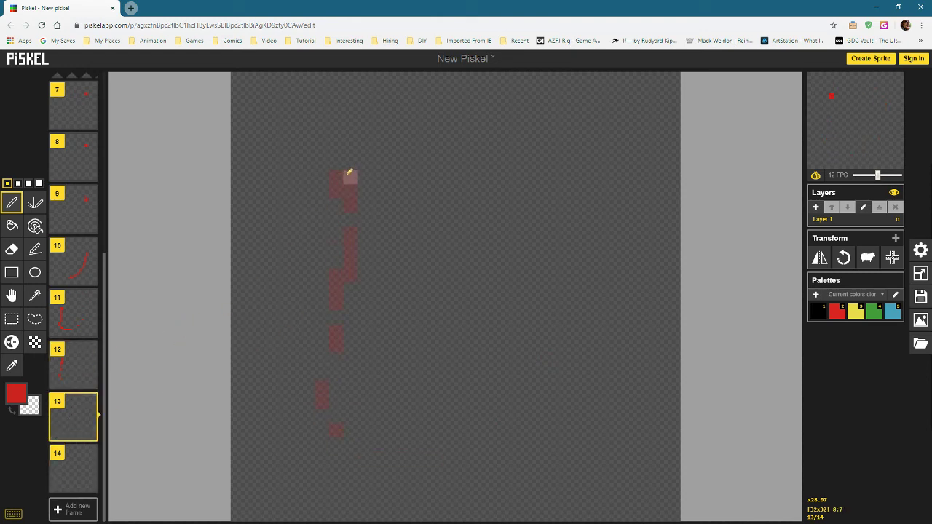
drag(338, 184, 350, 206)
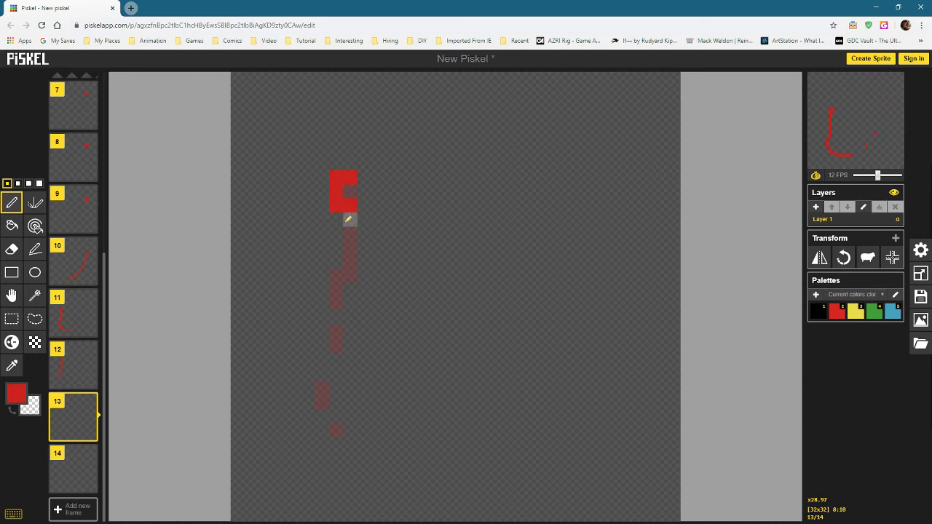
click(350, 191)
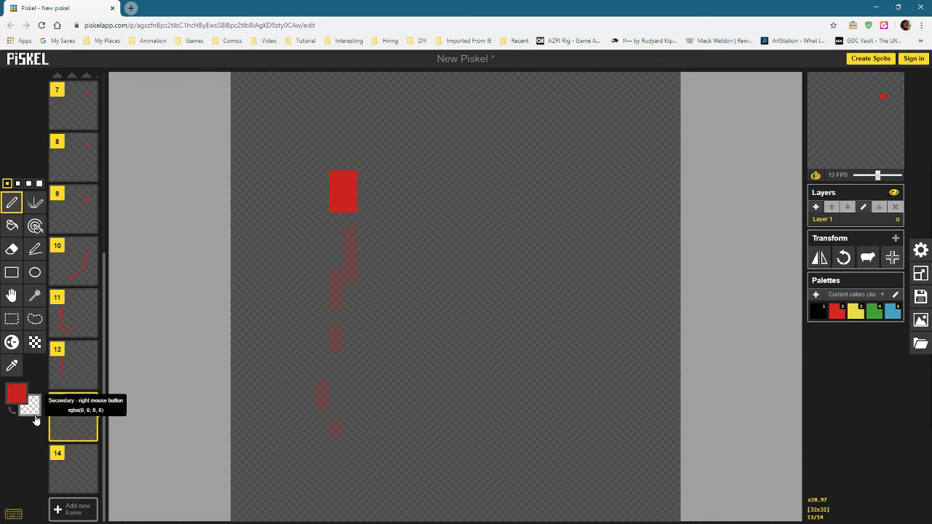
Duplicate the final red-square frame twice, giving sixteen frames.
click(75, 470)
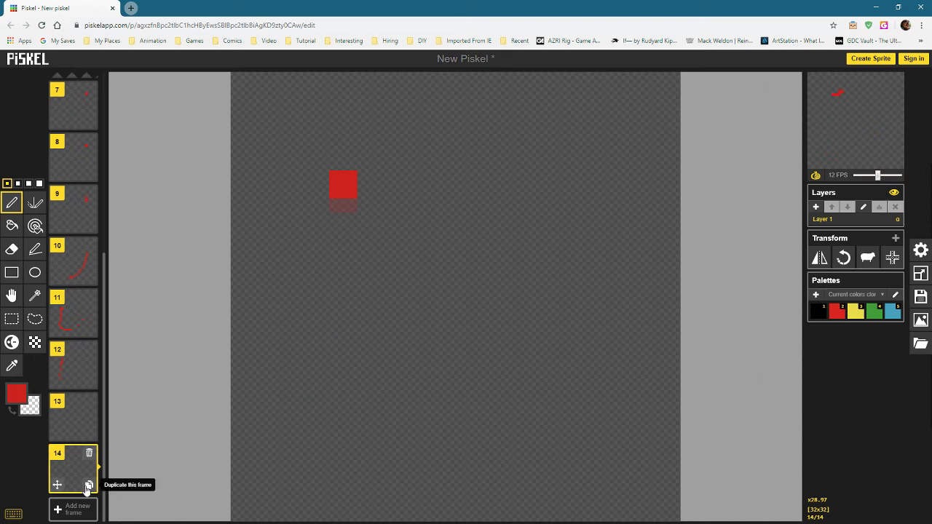
click(89, 486)
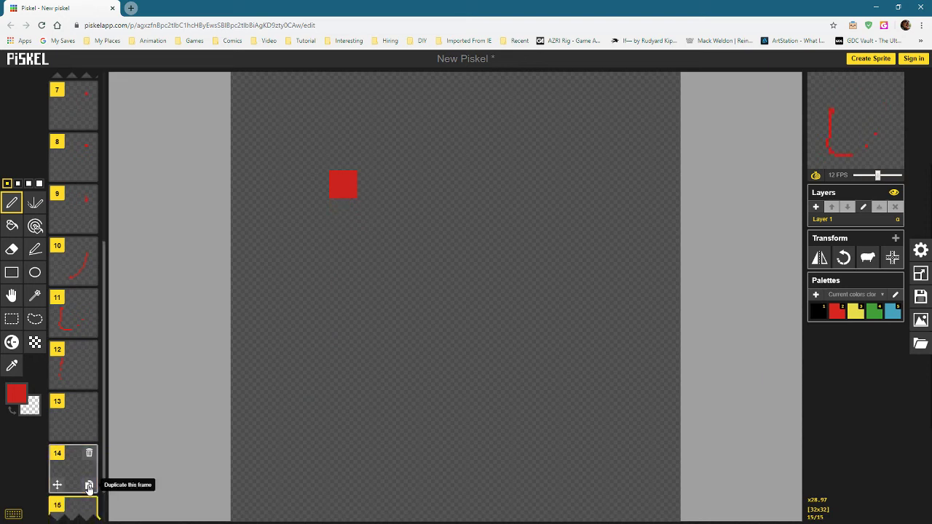
click(89, 485)
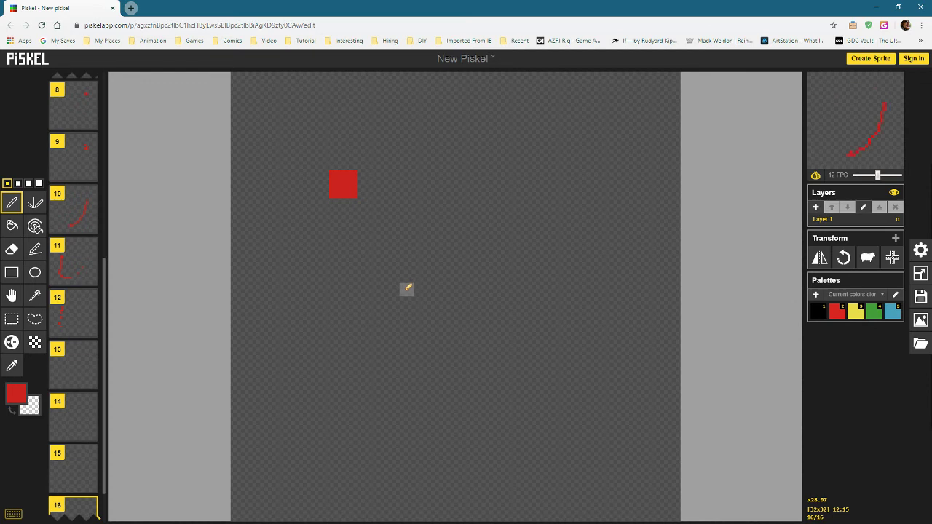
scroll(73, 269, up, 5)
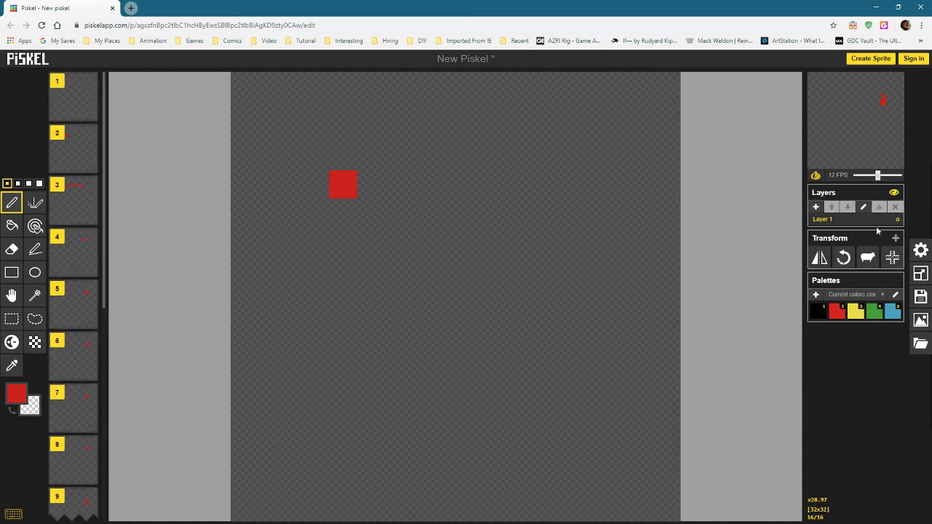
Add Layer 2 and set its opacity to 0.5.
click(815, 206)
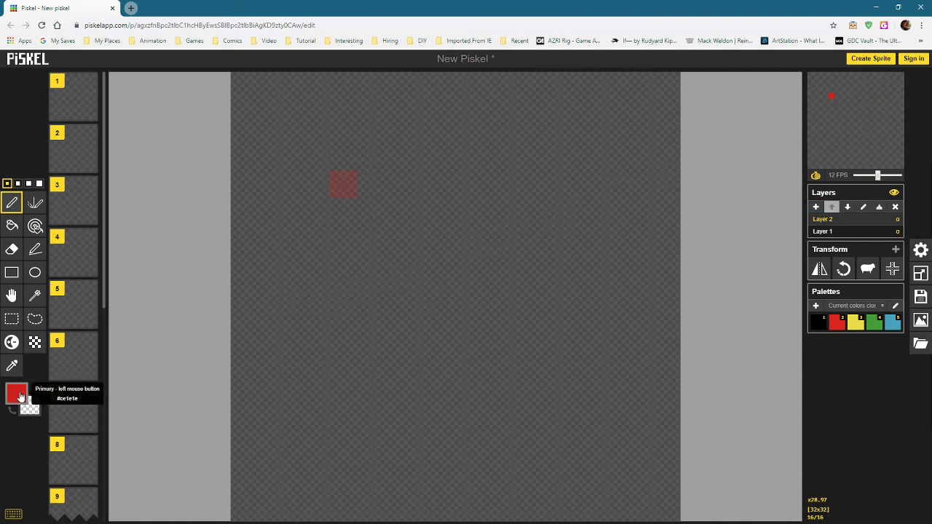
click(898, 220)
text(.5)
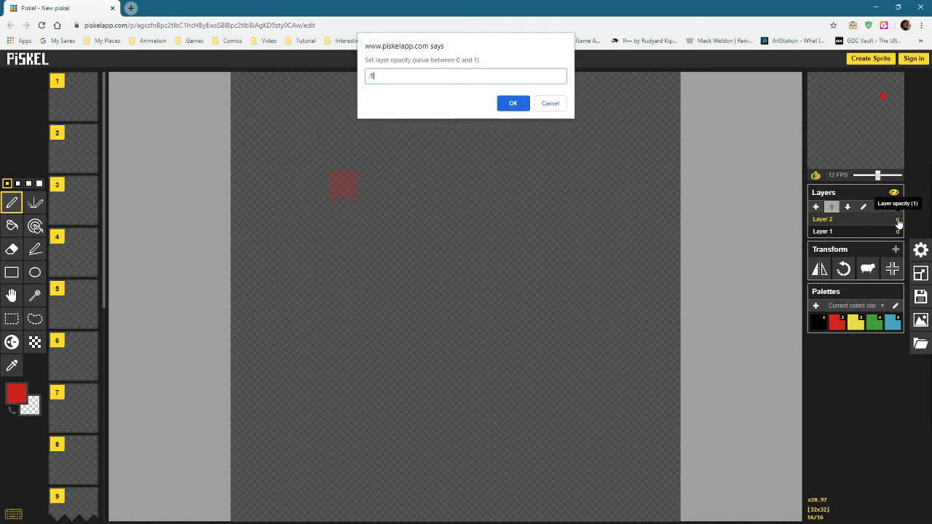
key(Return)
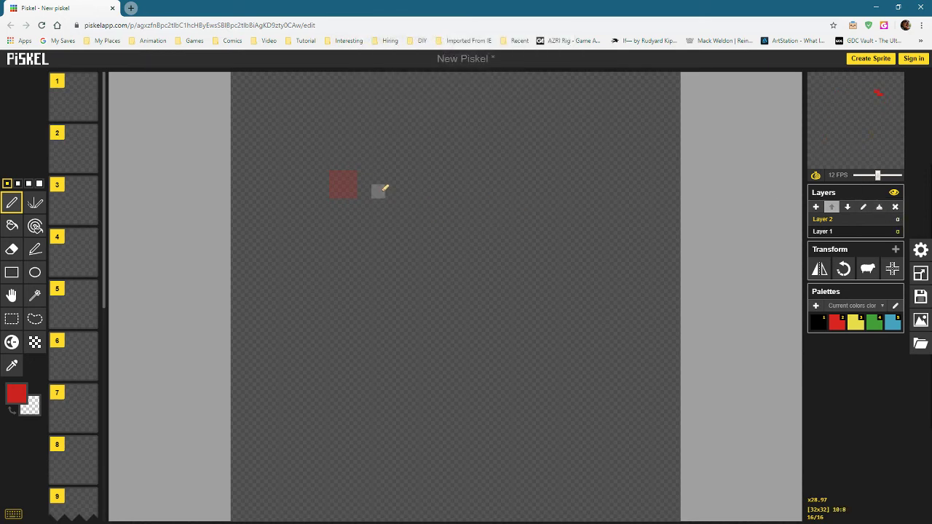
click(73, 98)
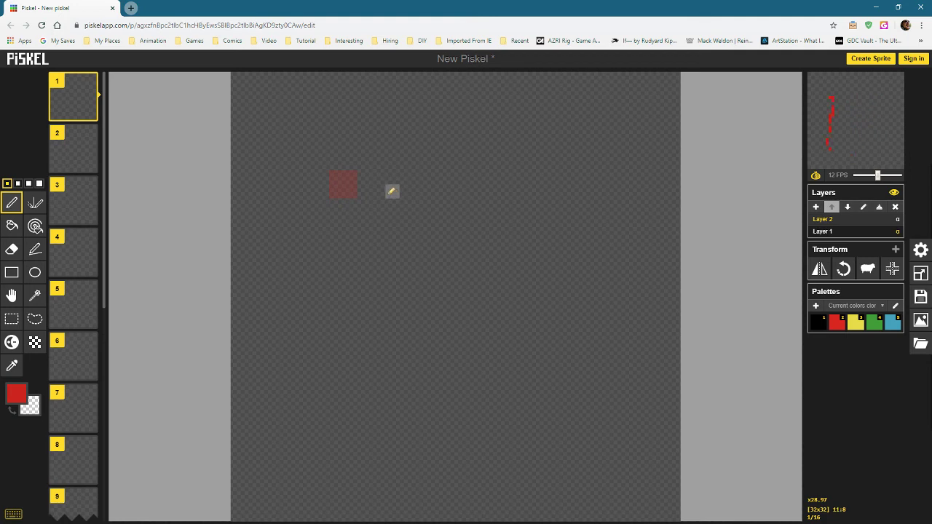
mouse_move(73, 150)
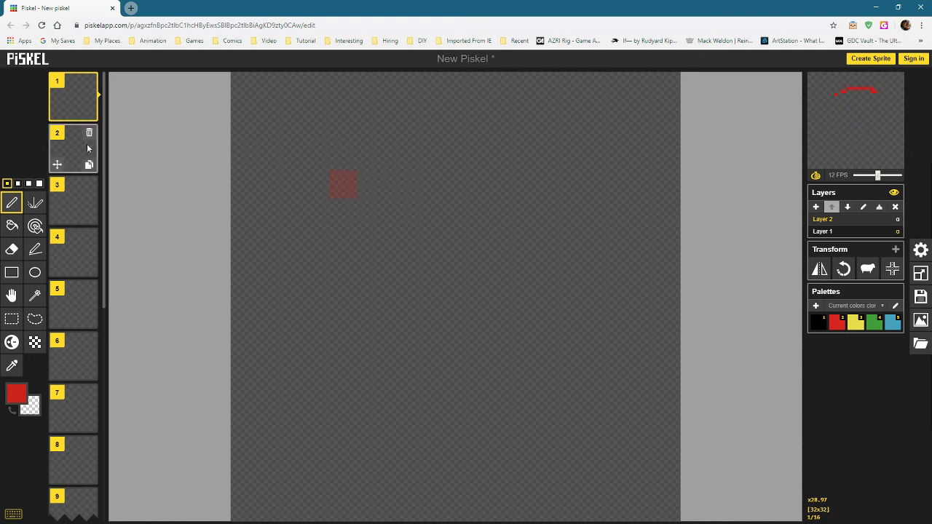
Paint scattered red sparkle pixels on Layer 2 across frames 2 to 5.
click(88, 148)
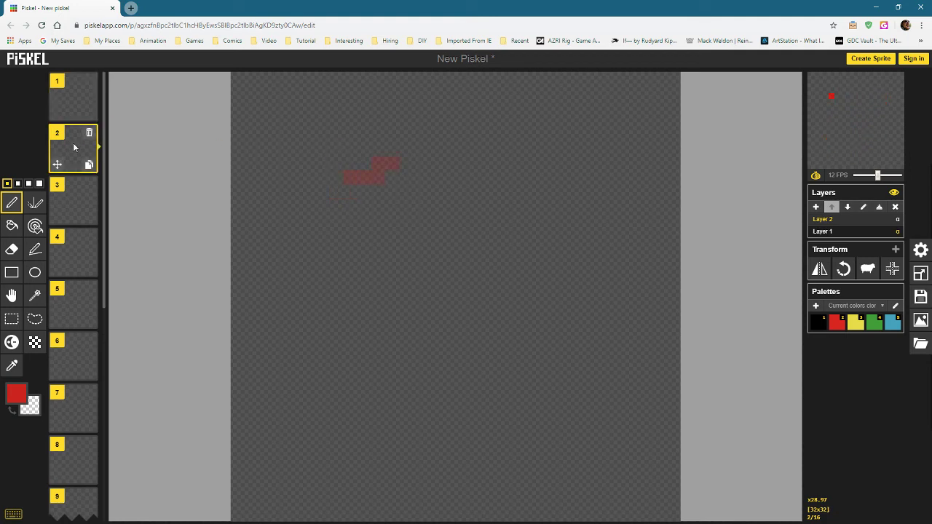
click(364, 149)
mouse_move(73, 200)
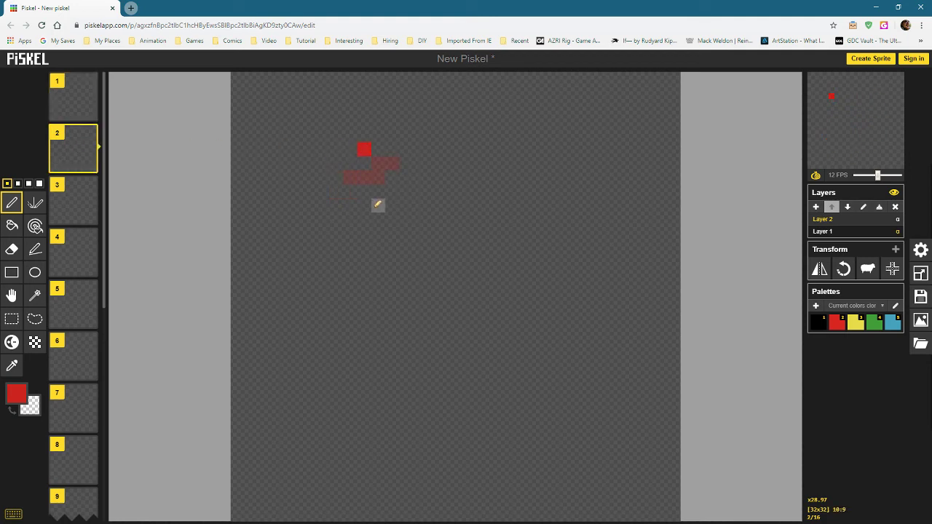
click(70, 200)
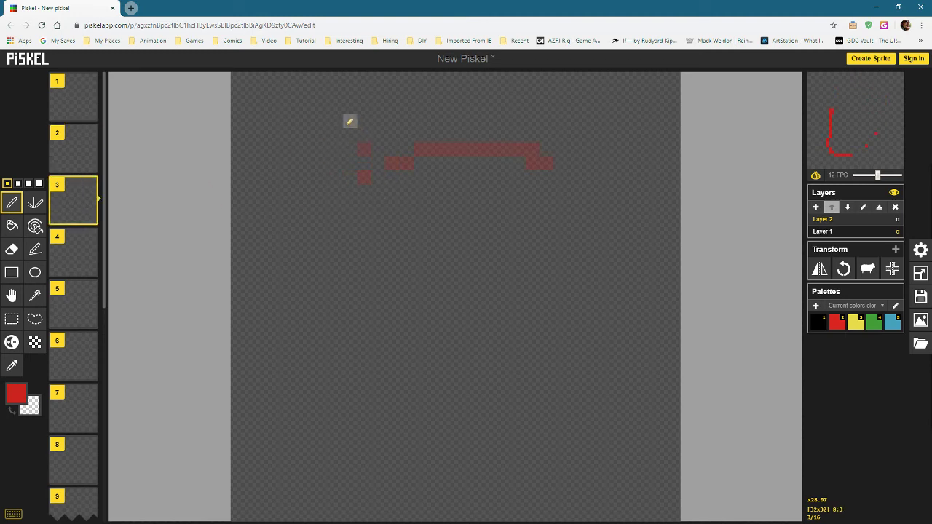
click(350, 121)
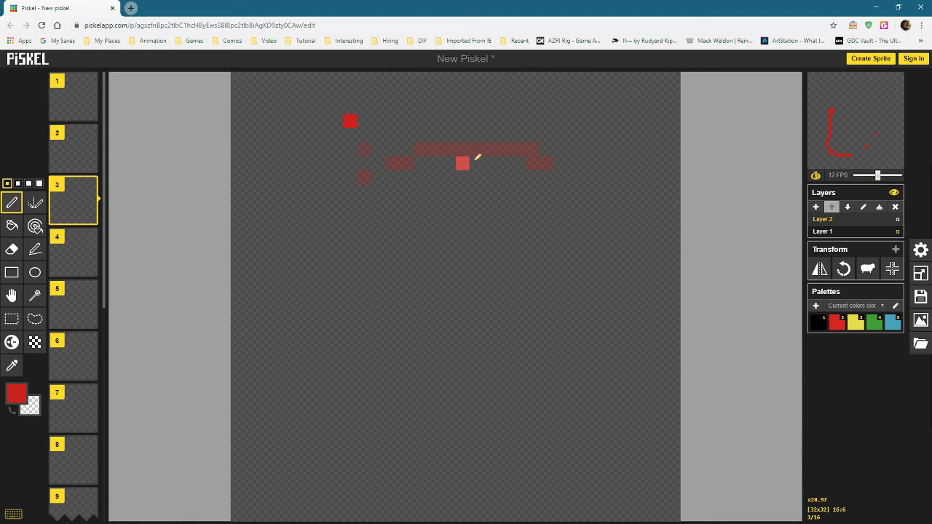
click(504, 135)
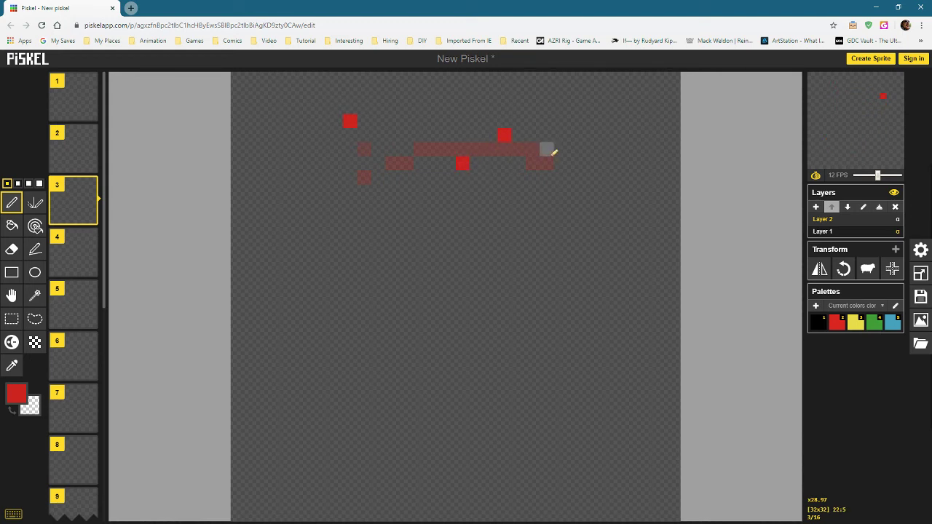
click(71, 254)
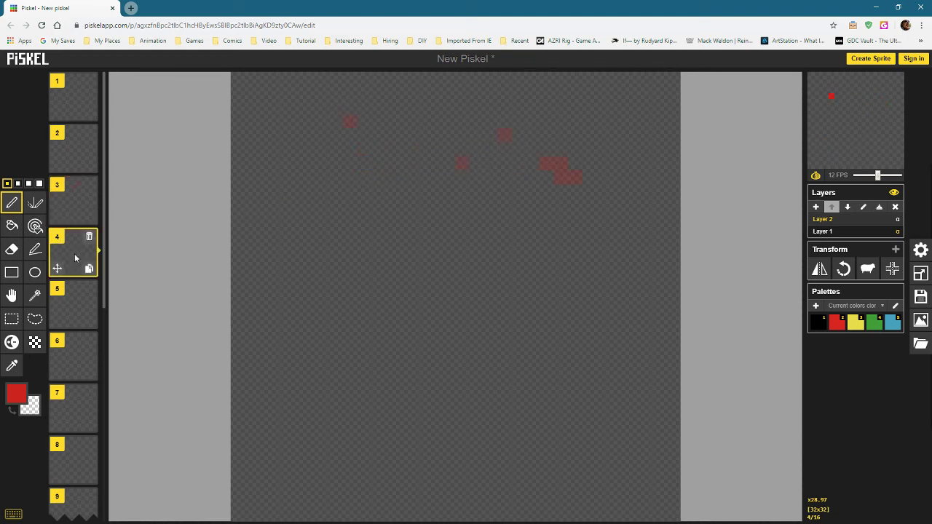
click(490, 107)
click(449, 191)
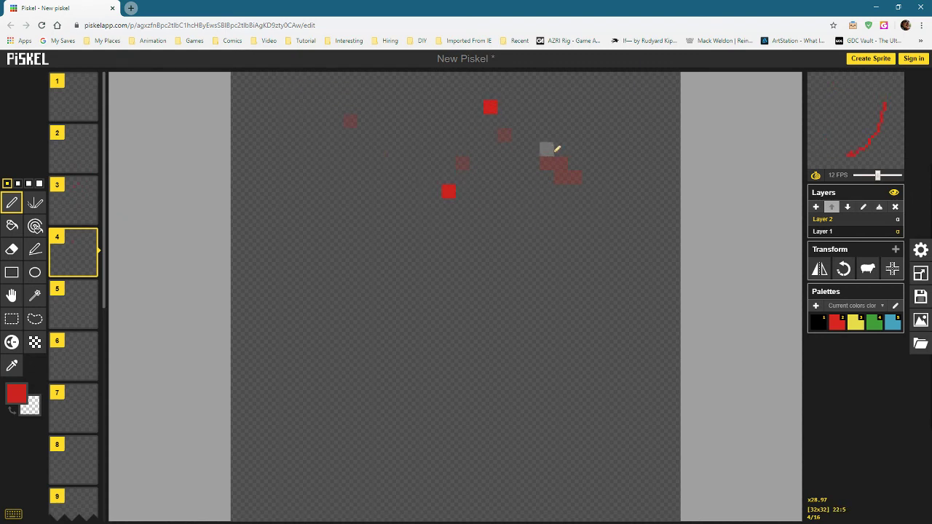
click(75, 303)
click(546, 121)
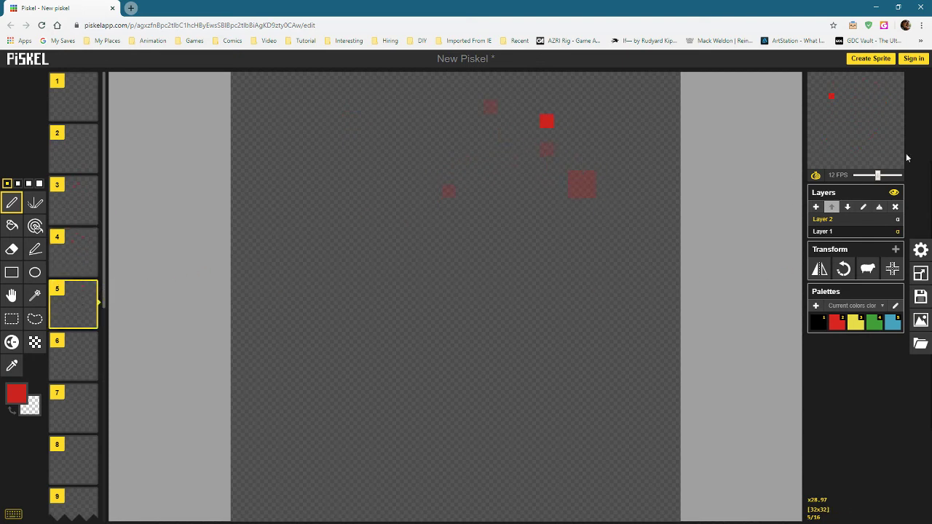
mouse_move(855, 120)
click(891, 82)
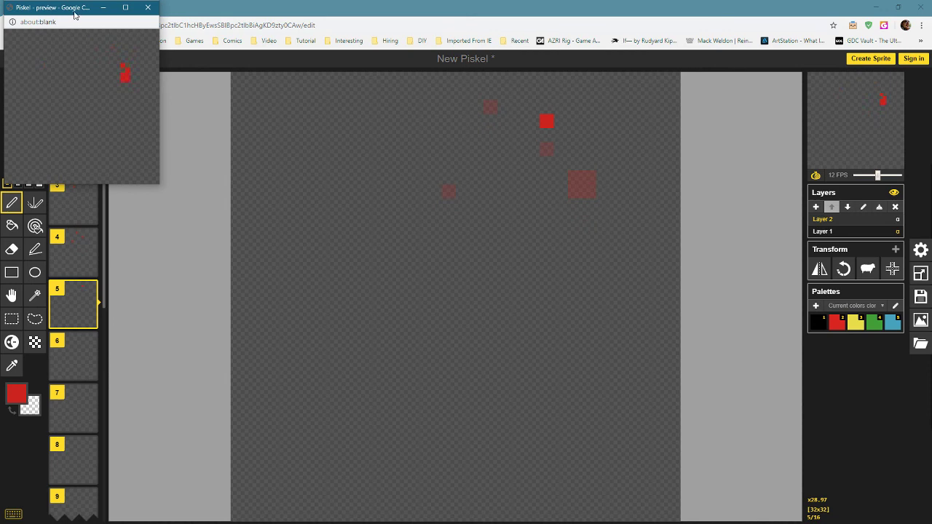
drag(73, 9, 416, 174)
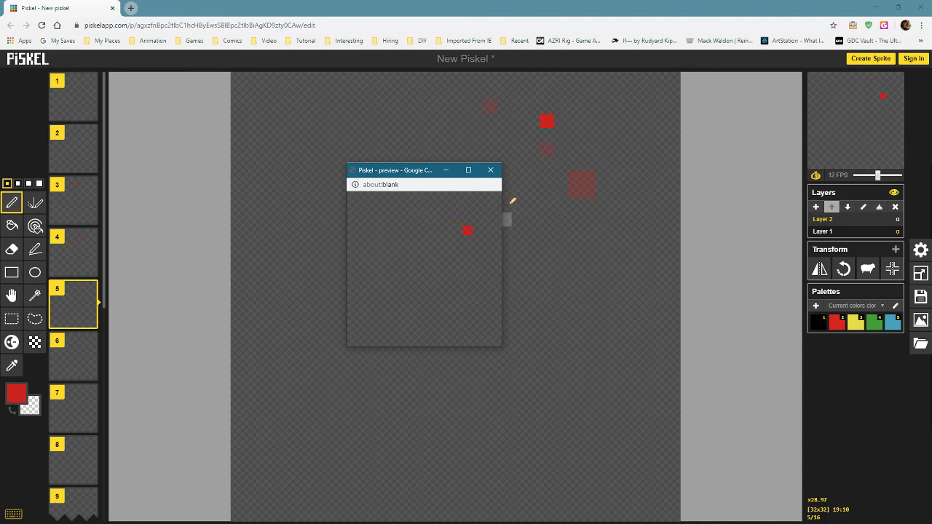
click(491, 170)
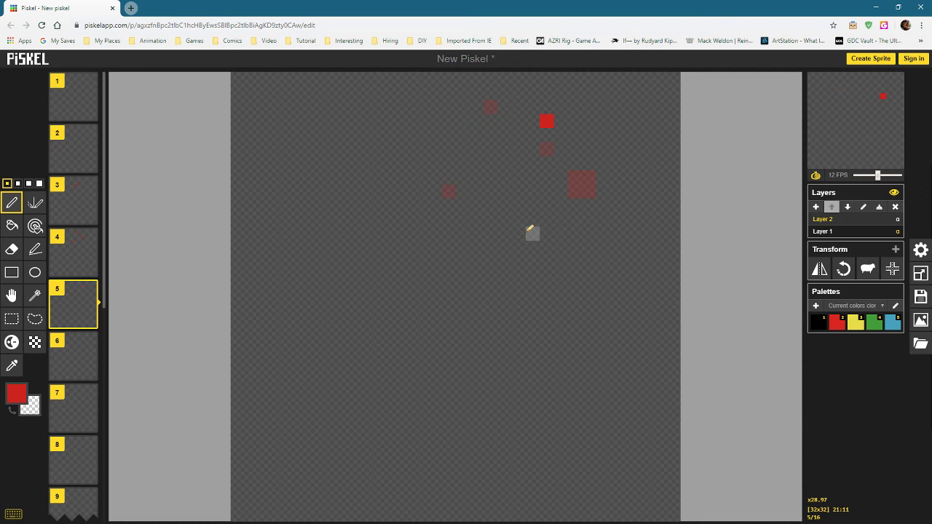
mouse_move(89, 340)
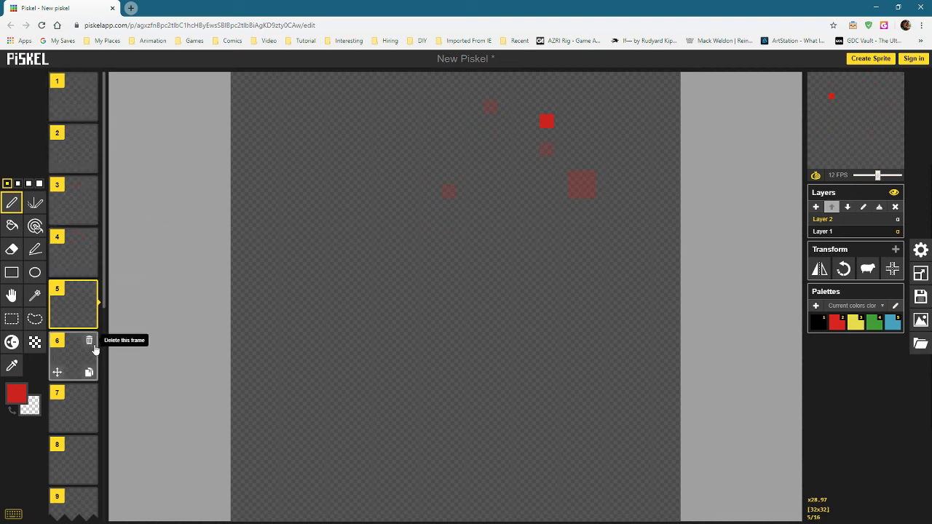
scroll(77, 376, down, 2)
scroll(76, 376, down, 1)
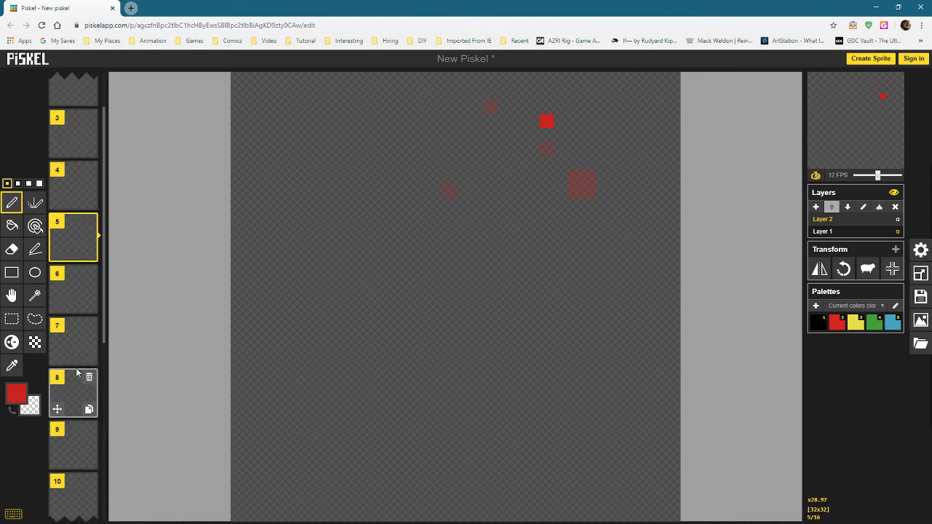
scroll(78, 373, up, 3)
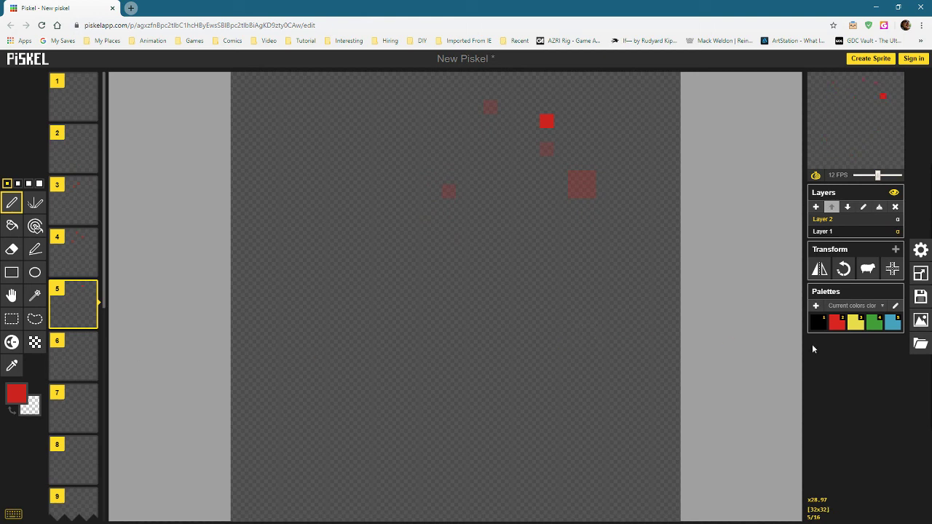
Open the export settings, browse the GIF, PNG and Zip options, and end on the 4×4, 128×128 px PNG spritesheet.
click(920, 322)
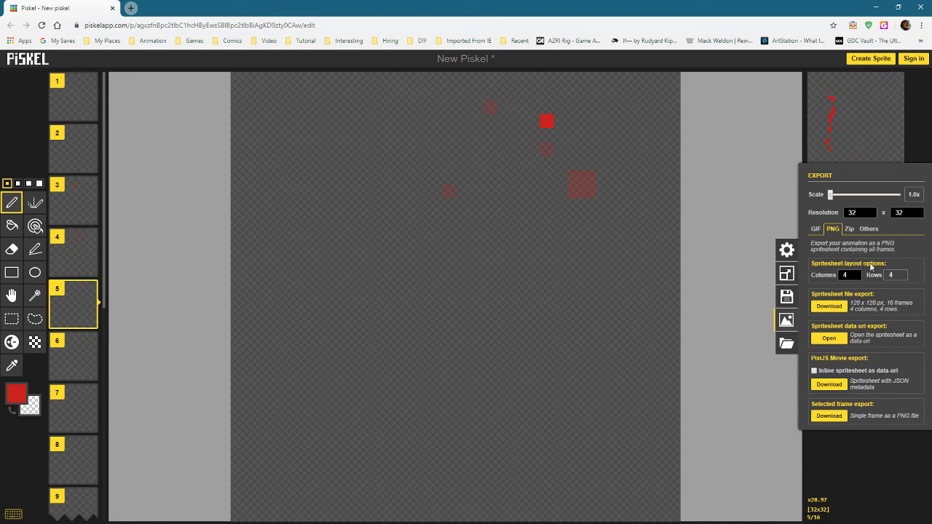
mouse_move(896, 275)
scroll(92, 429, down, 3)
scroll(92, 429, down, 2)
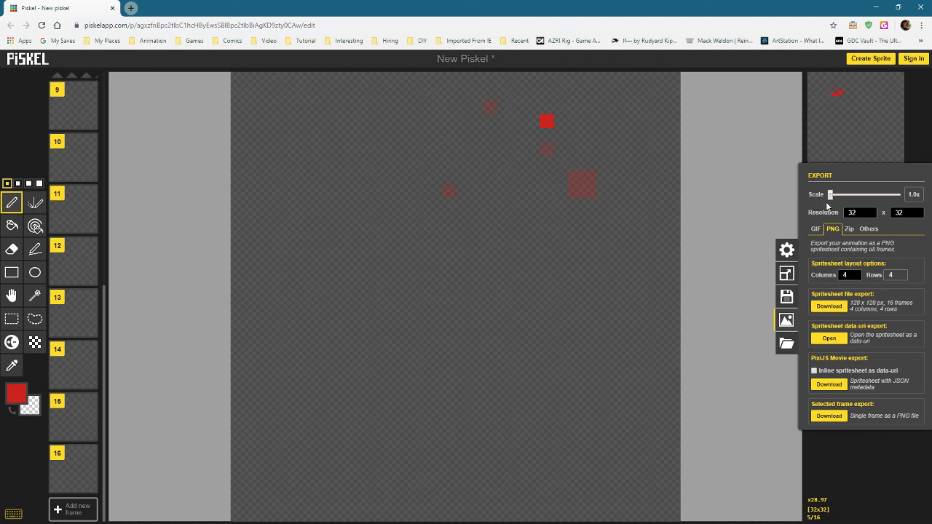
click(815, 228)
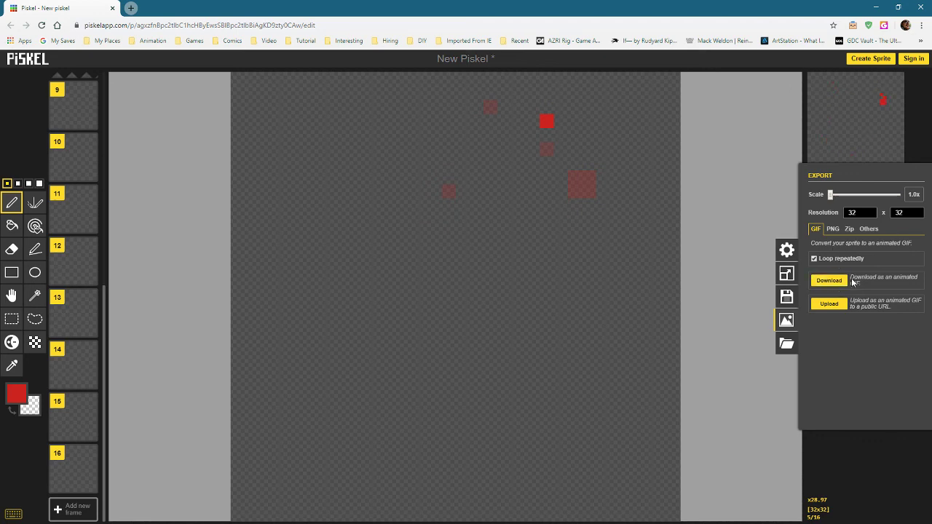
click(832, 229)
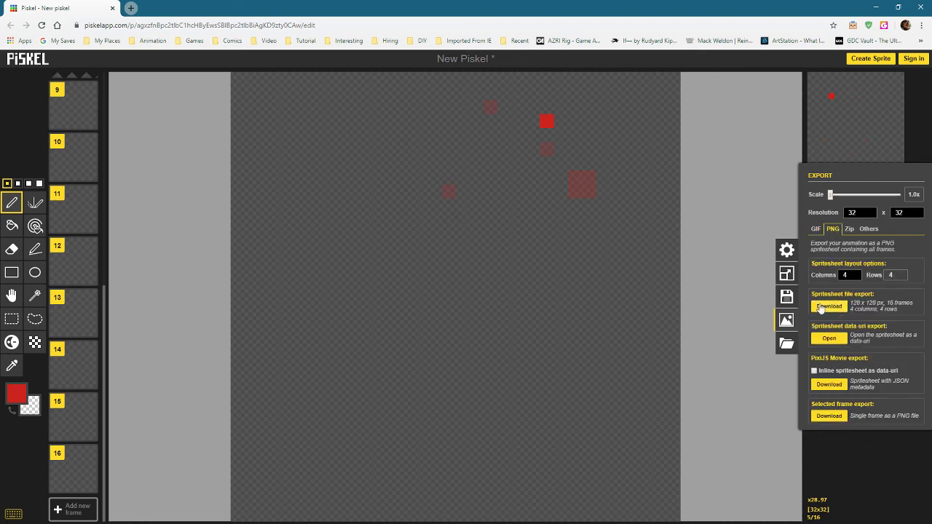
click(849, 230)
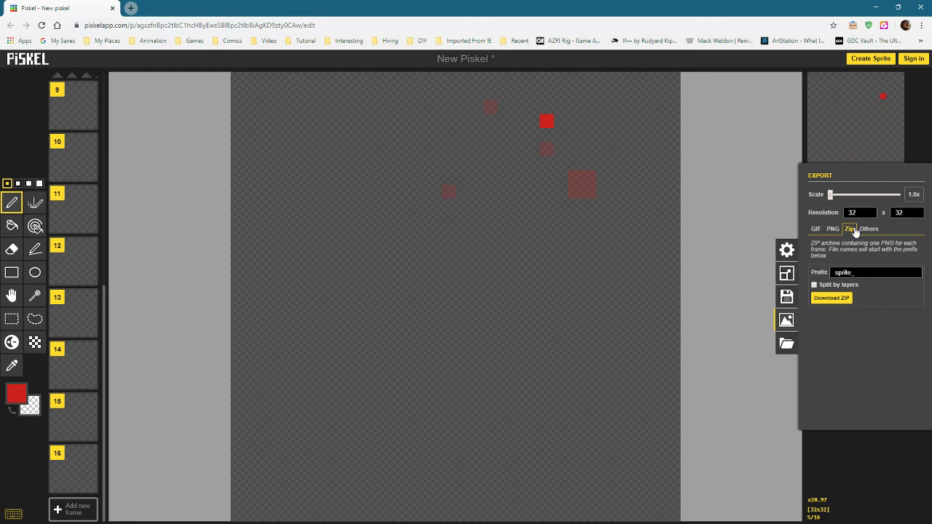
click(832, 229)
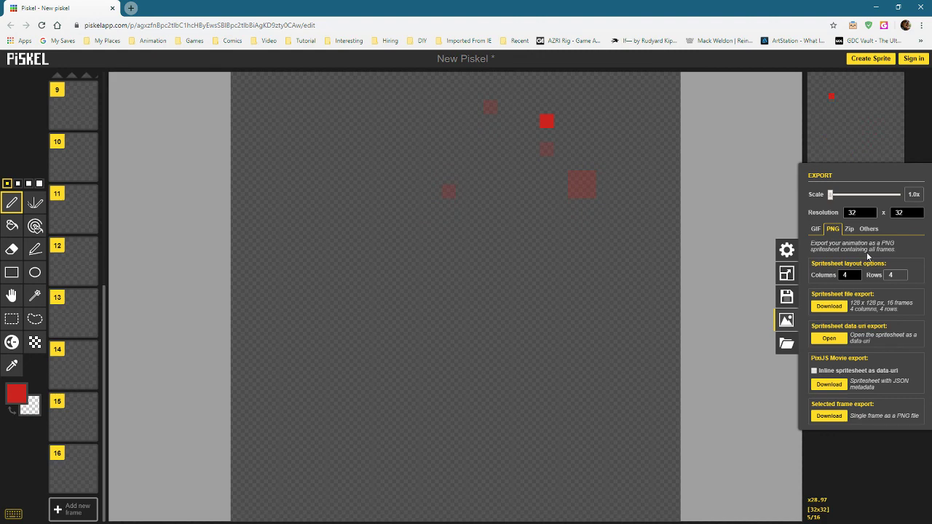